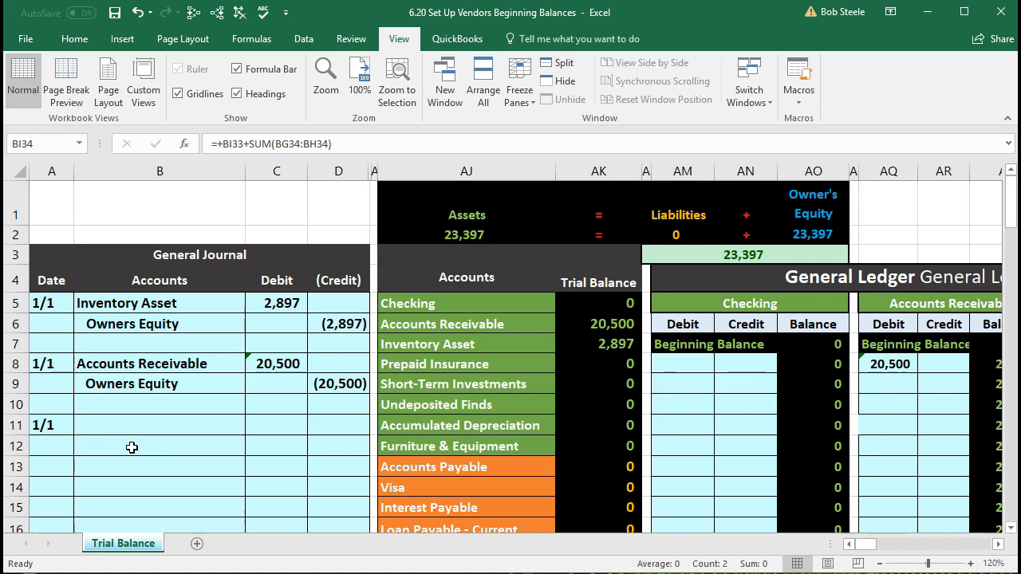
click(132, 447)
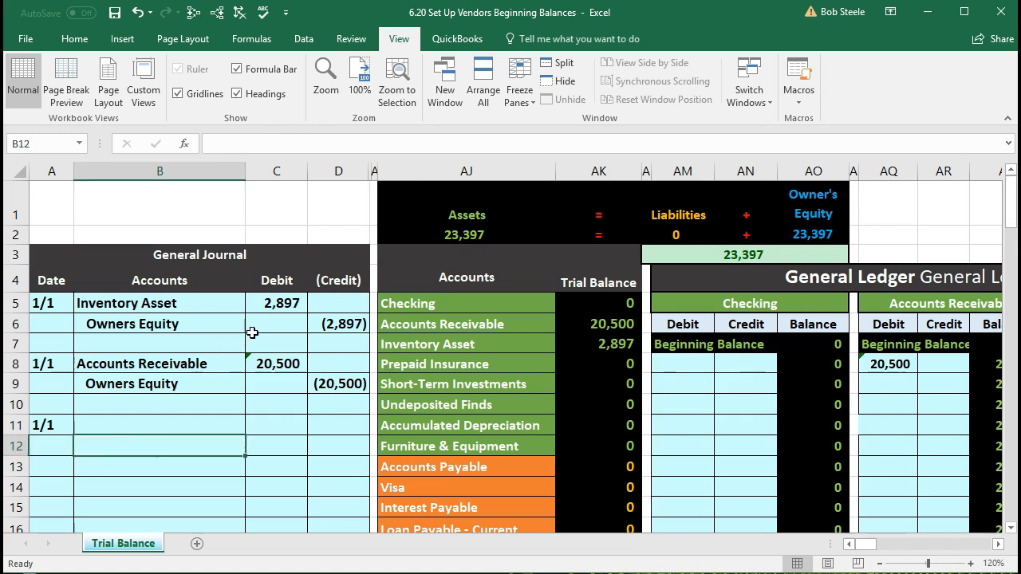
click(269, 304)
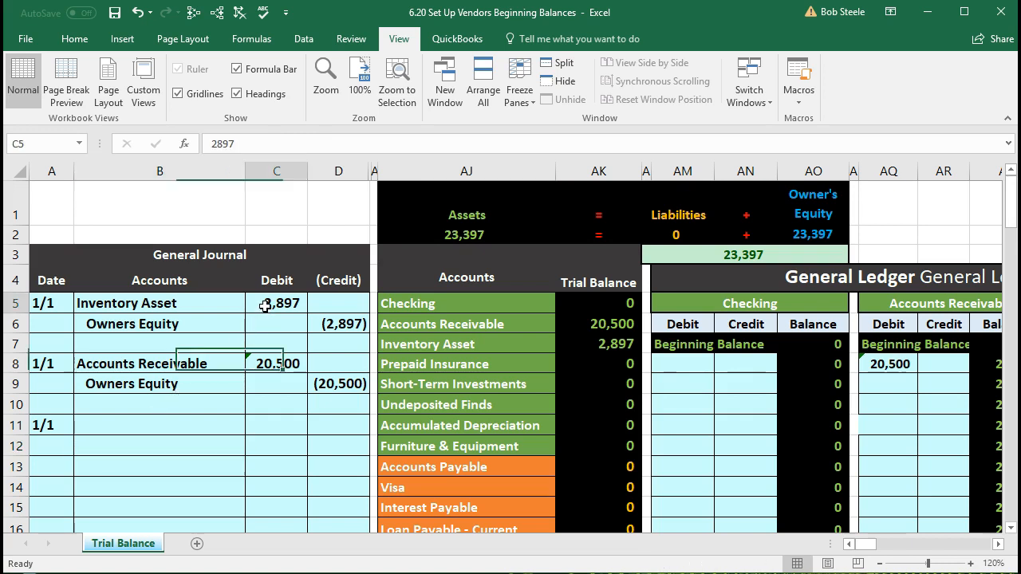
click(263, 362)
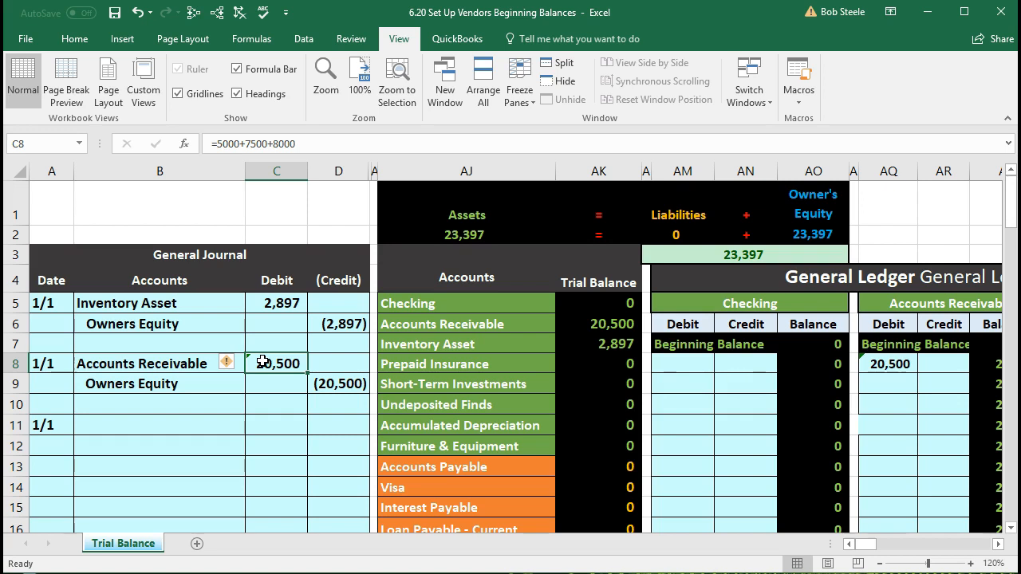
Highlight the narrow cell AI13 beside Accounts Payable in the trial balance with a yellow fill.
click(372, 467)
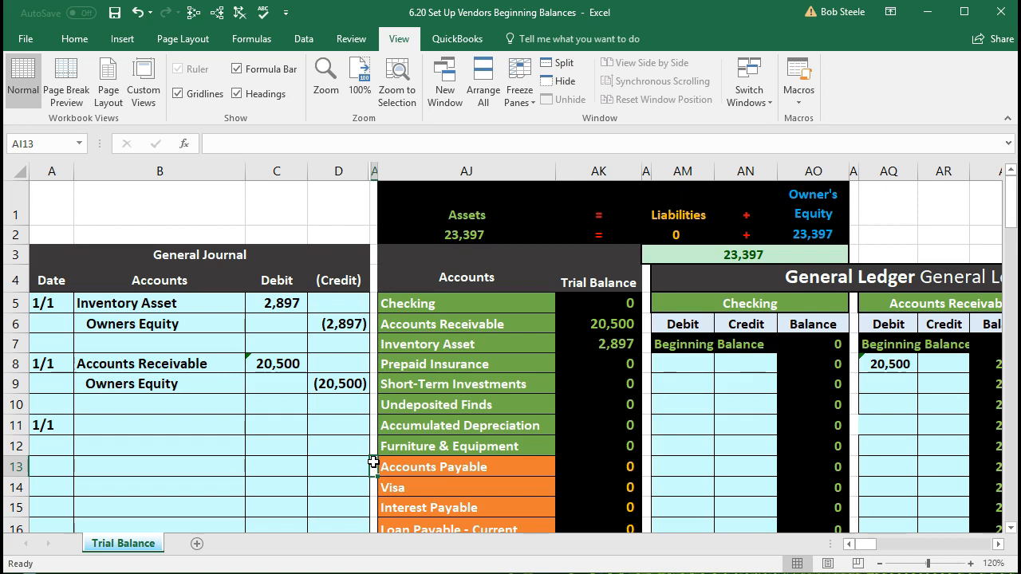
right_click(373, 464)
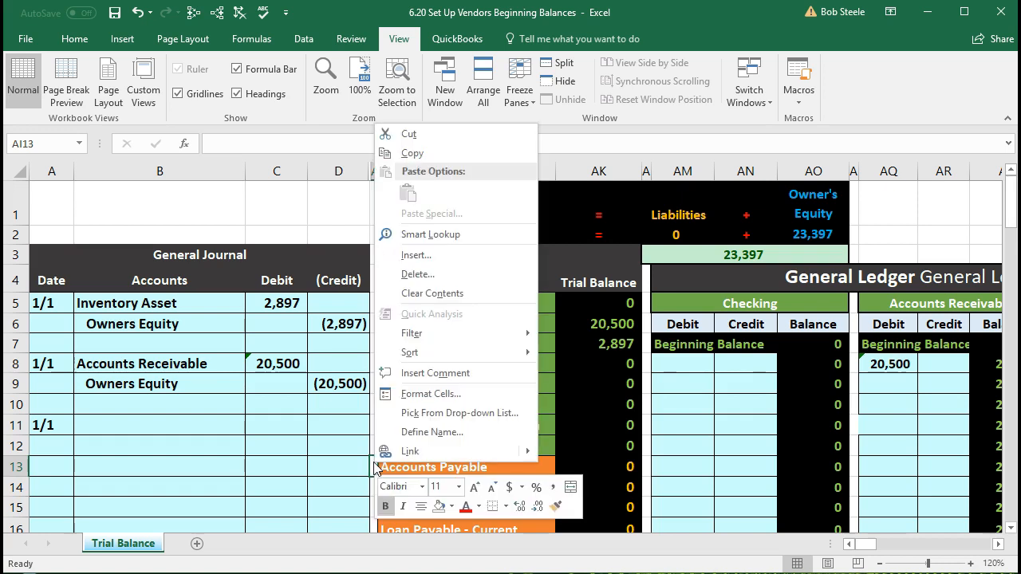
click(452, 506)
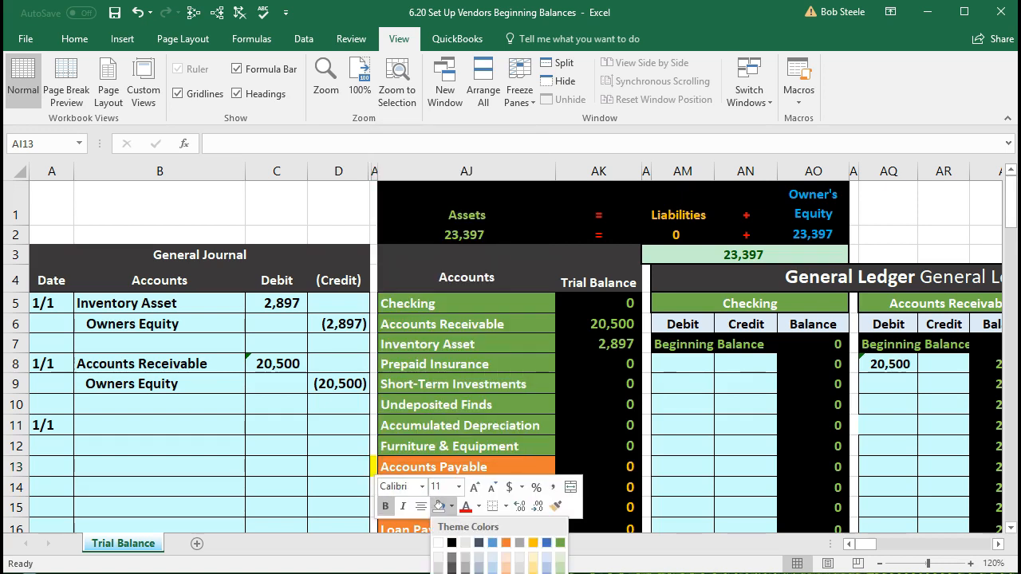
click(532, 543)
click(334, 504)
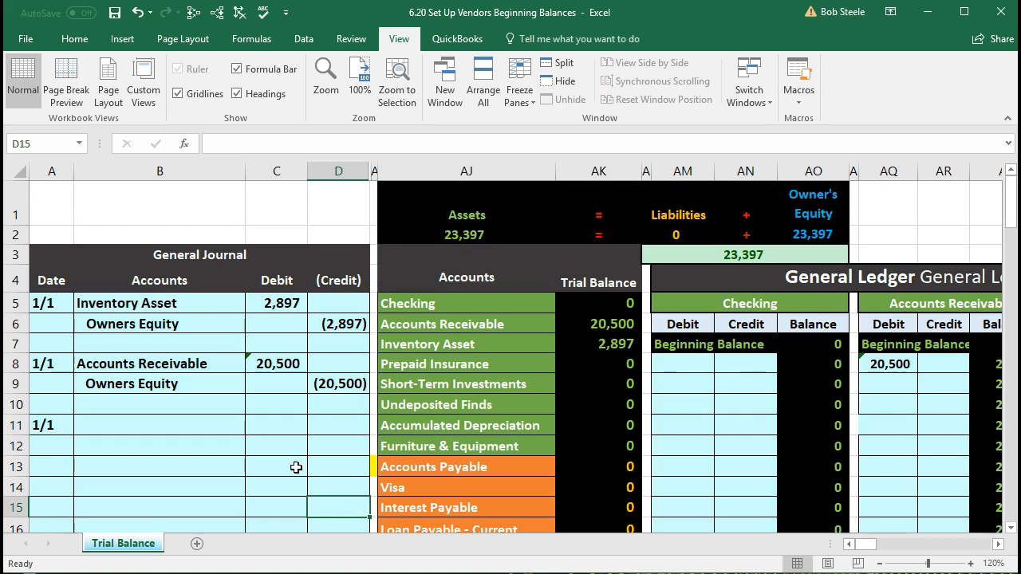
Look across the sheet from the trial balance's Accounts Payable row, past the general ledger and balance sheet, to the Accounts Payable Subsidiary Ledger.
click(282, 427)
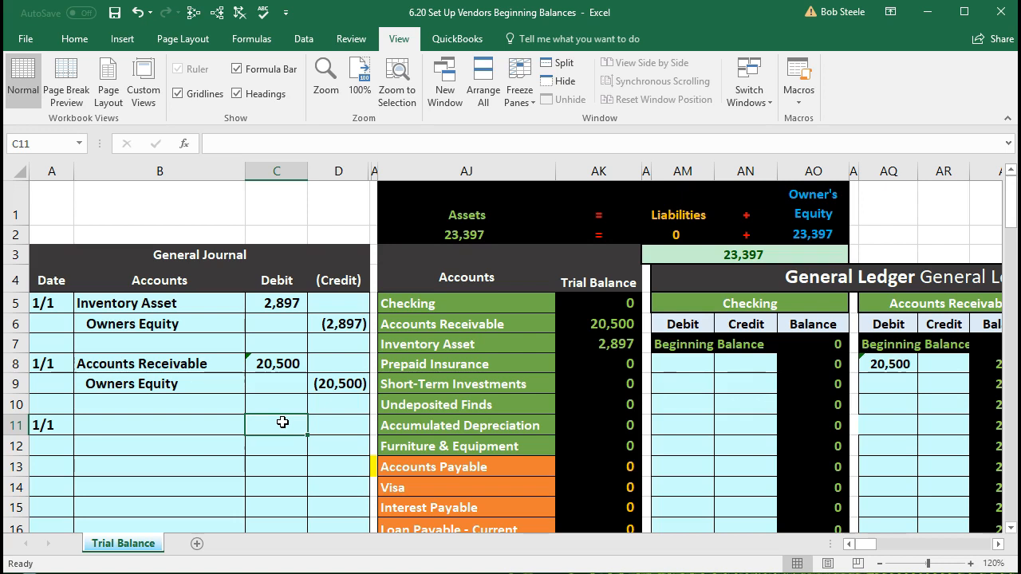
key(Right)
key(Right)
key(Right)
key(Right)
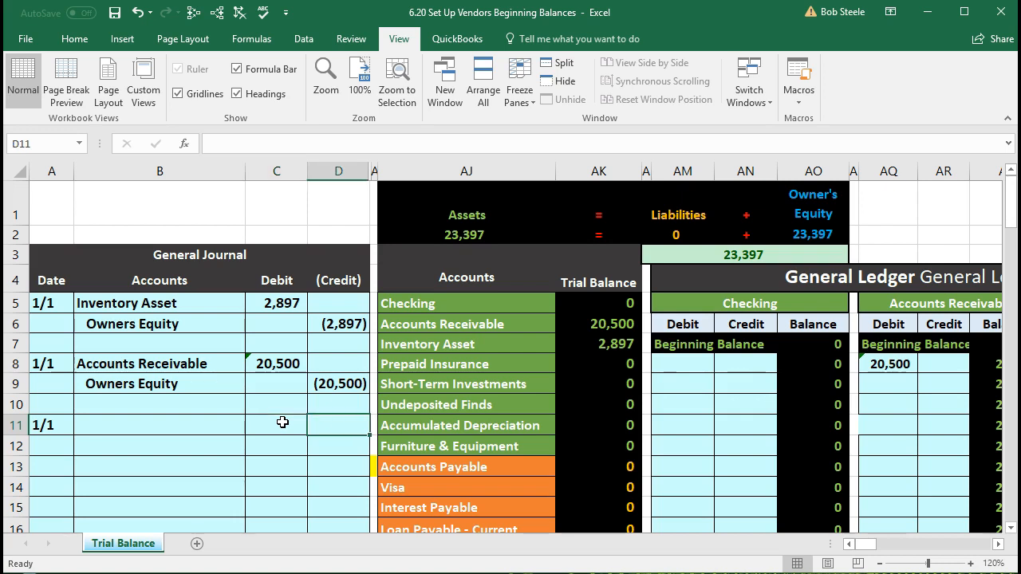
key(Down)
key(Down)
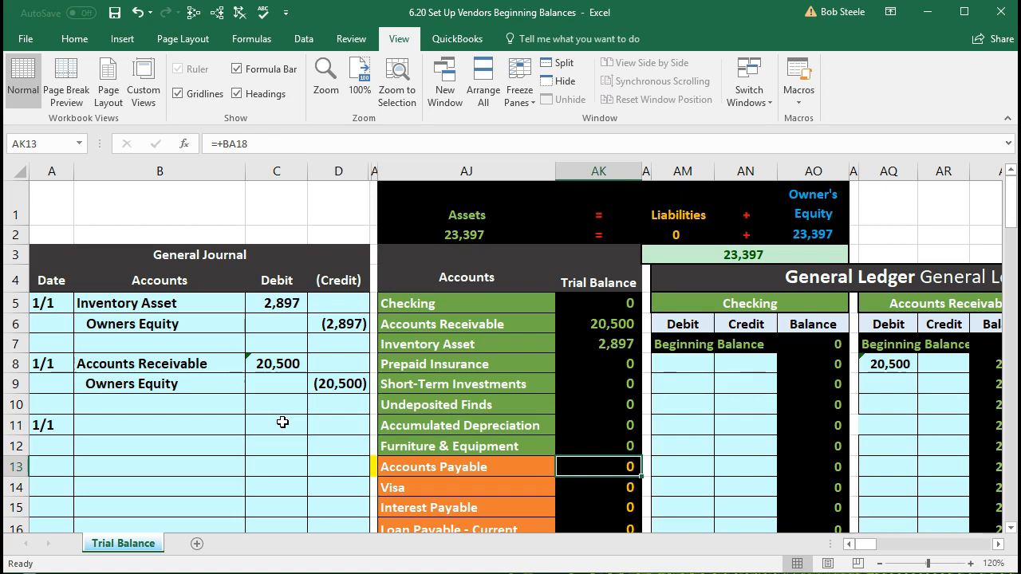
key(Right)
key(Right)
key(Right)
key(Right)
key(Right)
key(Right)
key(Right)
key(Right)
key(Right)
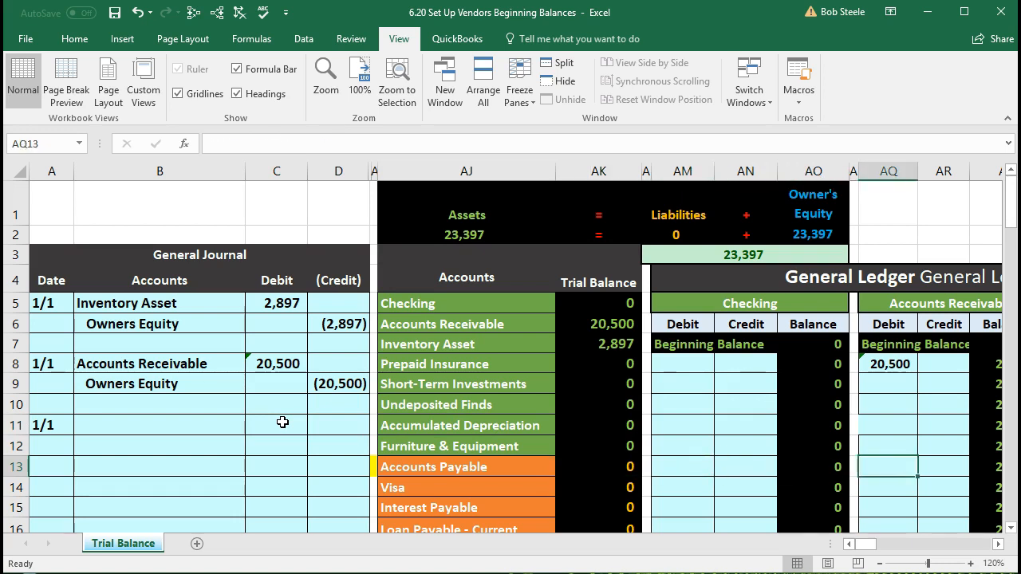
key(Right)
key(Right)
key(Right)
key(Right)
key(Right)
key(Right)
key(Right)
key(Right)
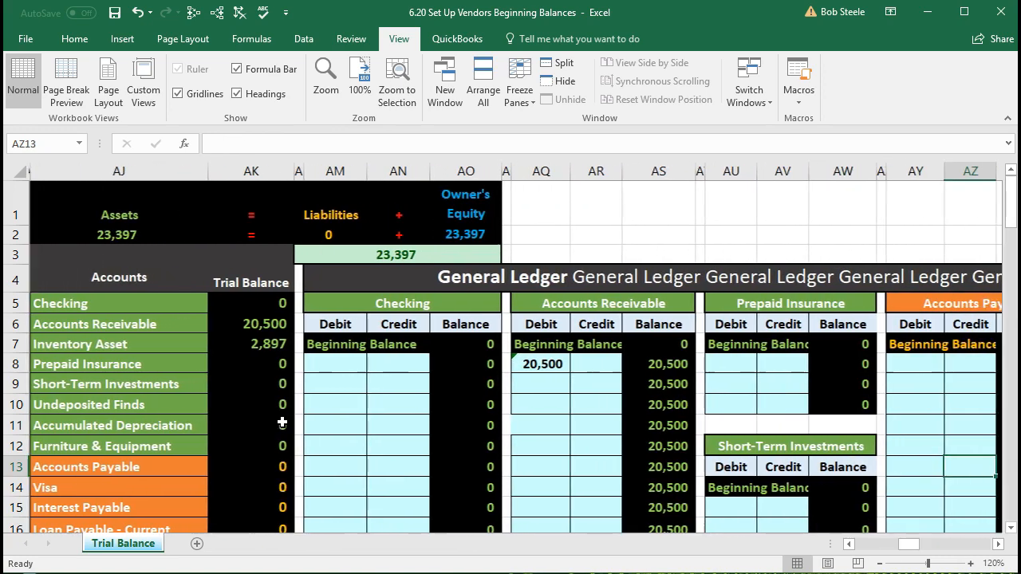
key(Right)
key(Right)
key(Right)
key(Right)
key(Right)
key(Right)
key(Right)
key(Right)
key(Right)
key(Right)
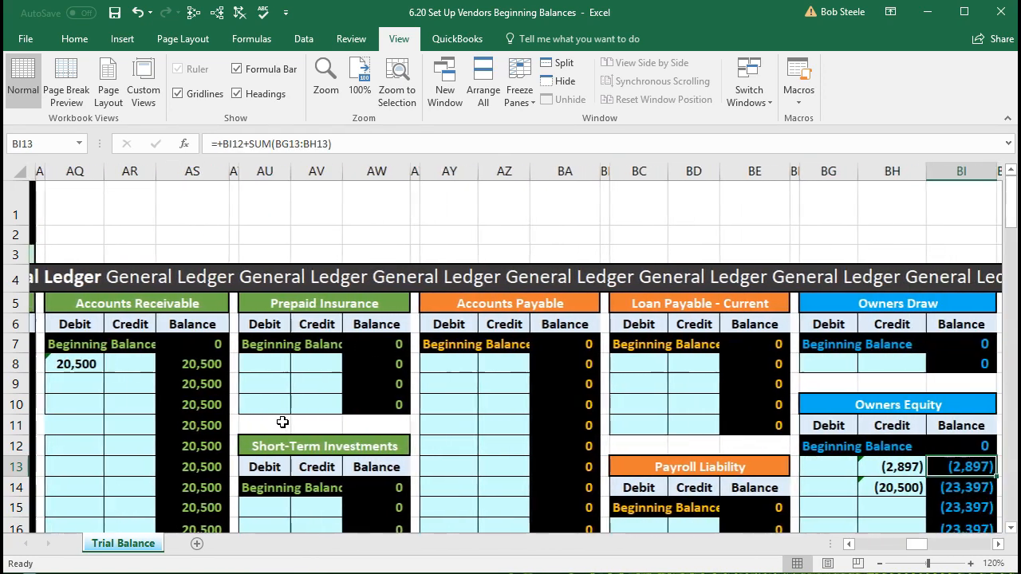
key(Right)
key(Right)
key(Right)
key(Right)
key(Right)
key(Right)
key(Right)
key(Right)
key(Right)
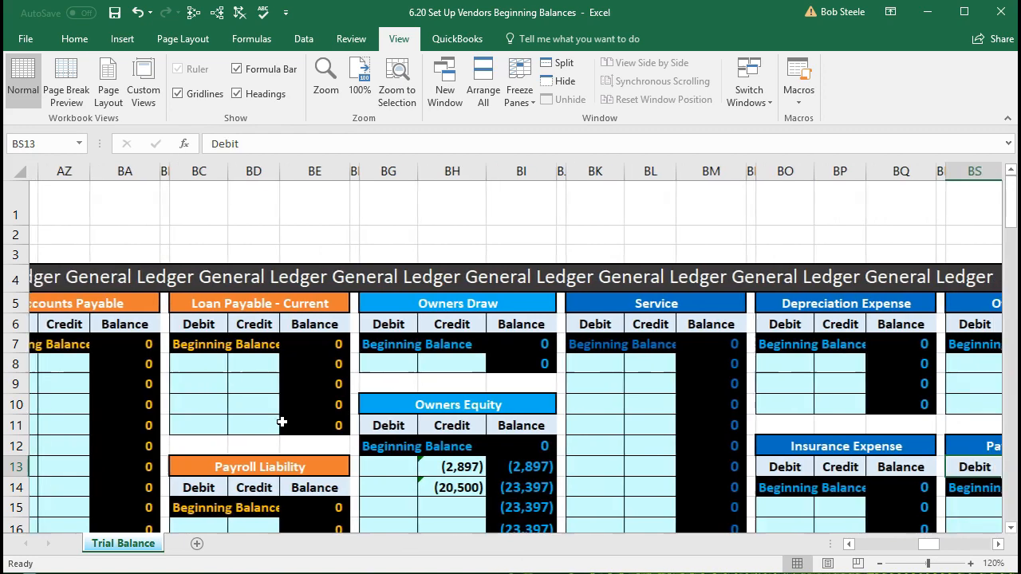
key(Right)
key(Right)
key(Right)
key(Right)
key(Right)
key(Right)
key(Right)
key(Right)
key(Right)
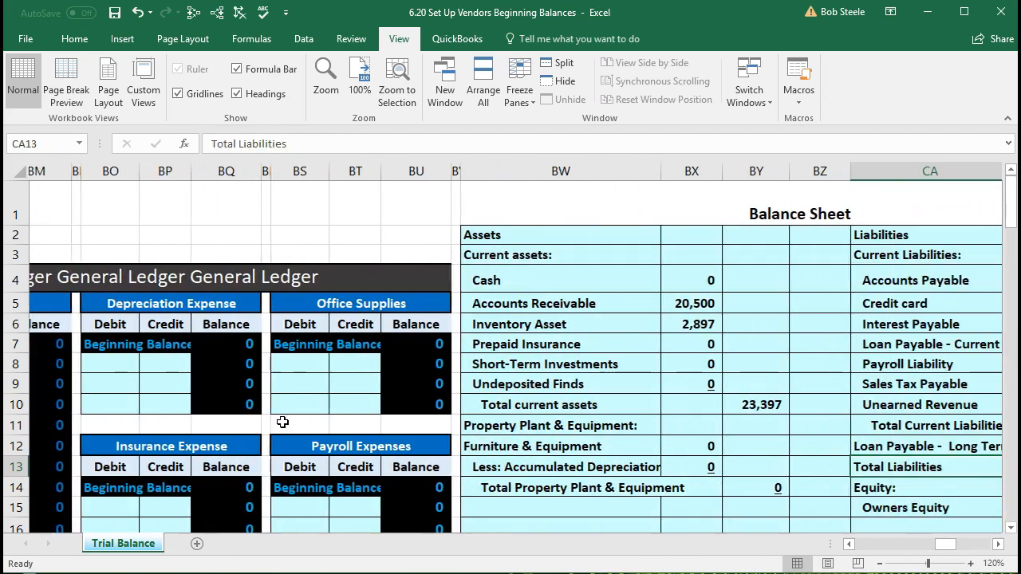
key(Right)
key(Right)
key(Right)
key(Right)
key(Right)
key(Right)
key(Right)
key(Right)
key(Right)
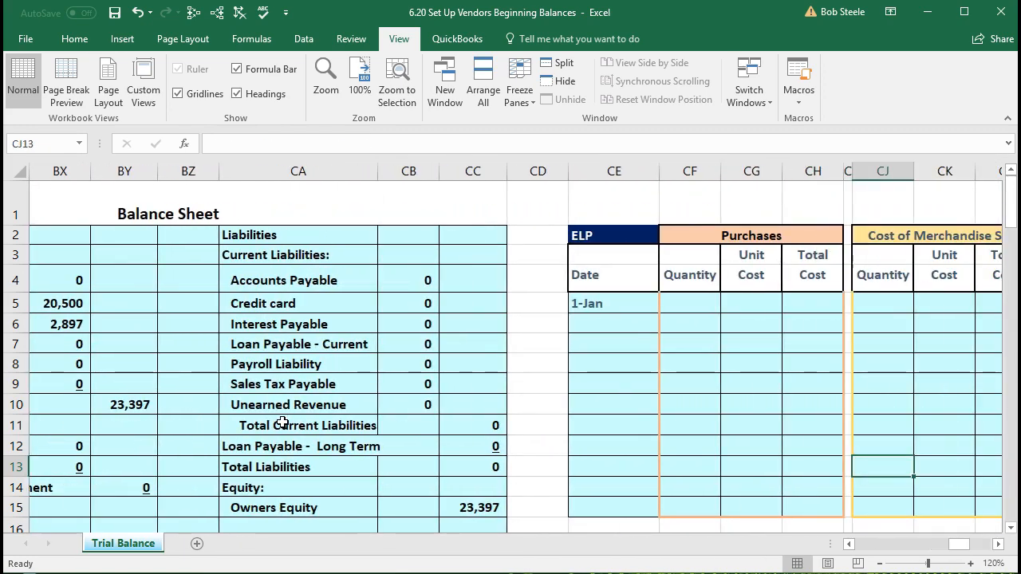
key(Right)
key(Right)
key(Right)
key(Right)
key(Right)
key(Right)
key(Right)
key(Right)
key(Right)
key(Right)
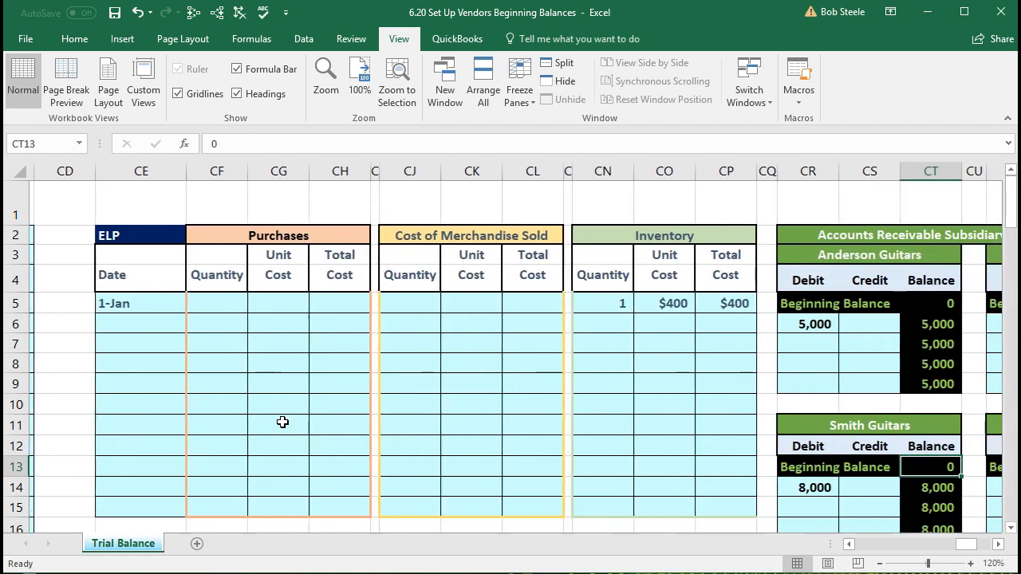
key(Right)
key(Right)
key(Right)
key(Right)
key(Right)
key(Right)
key(Right)
key(Right)
key(Right)
key(Right)
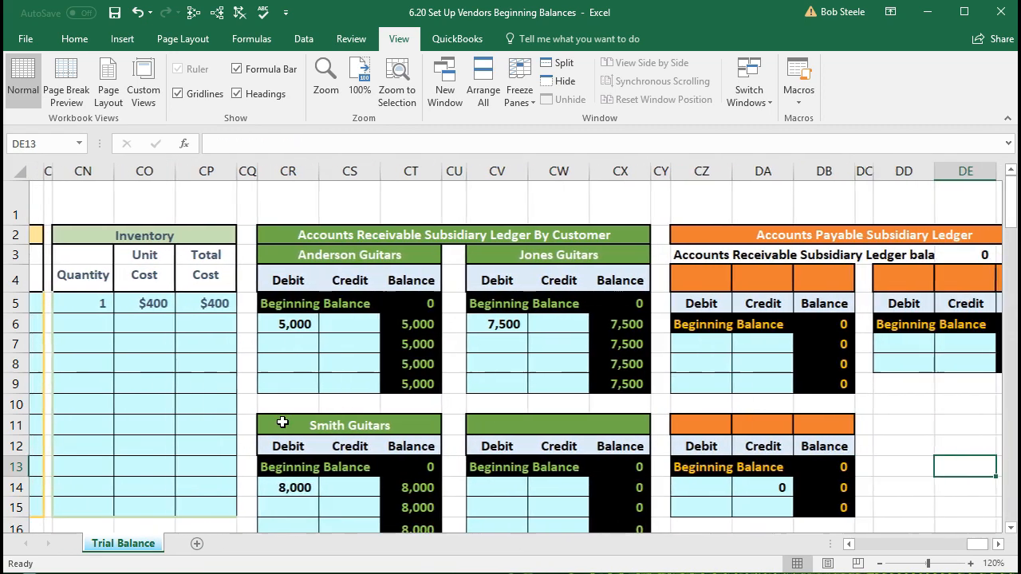
key(Right)
key(Right)
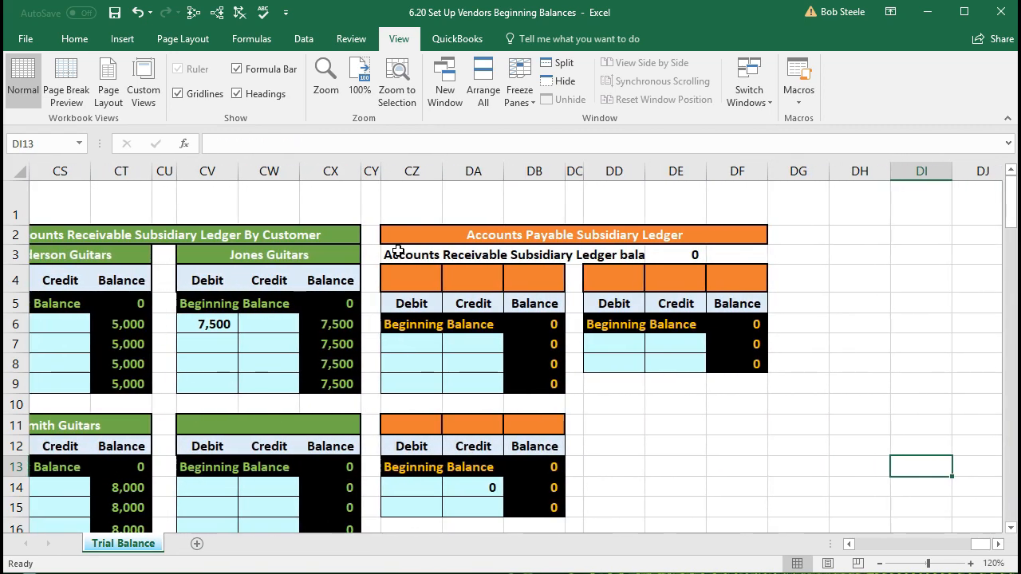
Remove the inner cell borders from the three blank vendor header bars of the Accounts Payable Subsidiary Ledger.
click(433, 237)
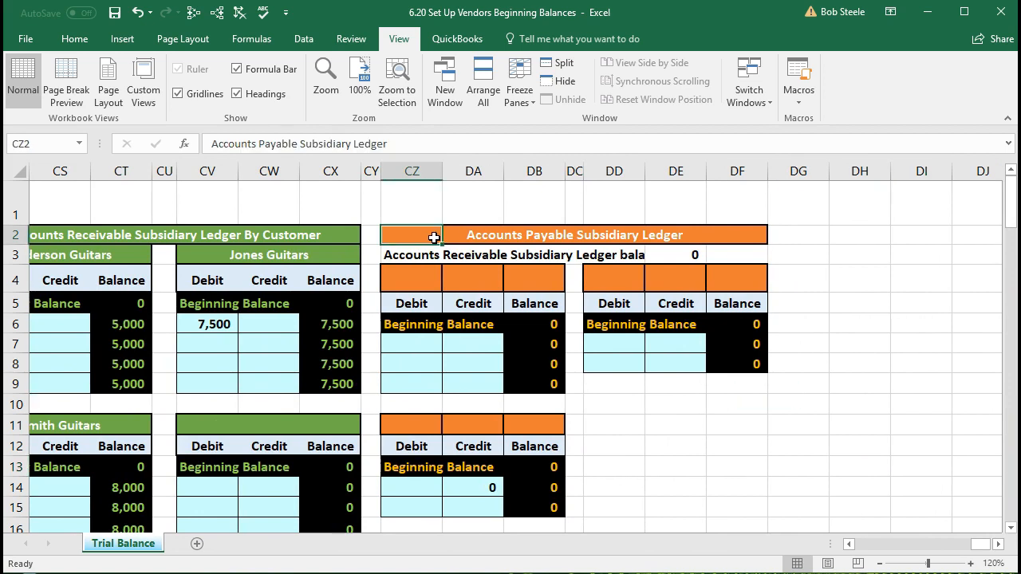
click(433, 279)
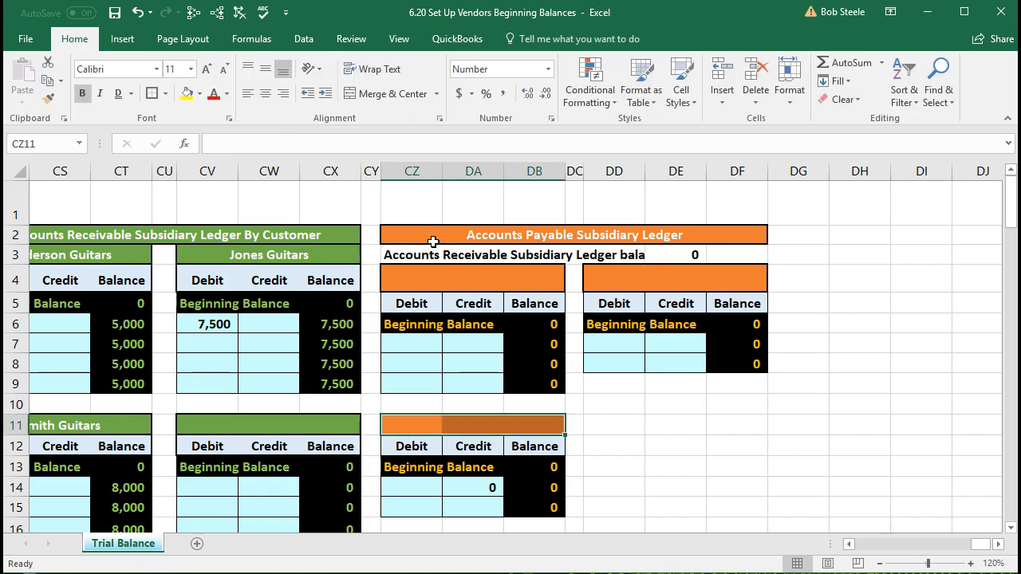
click(418, 234)
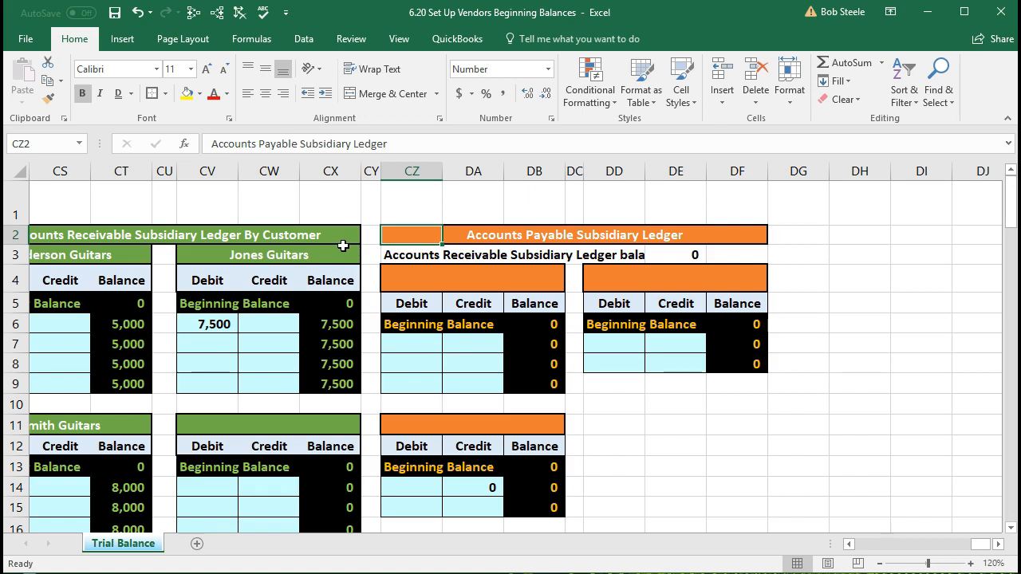
Name the first vendor account of the Accounts Payable Subsidiary Ledger Epiphone in CZ4.
click(406, 280)
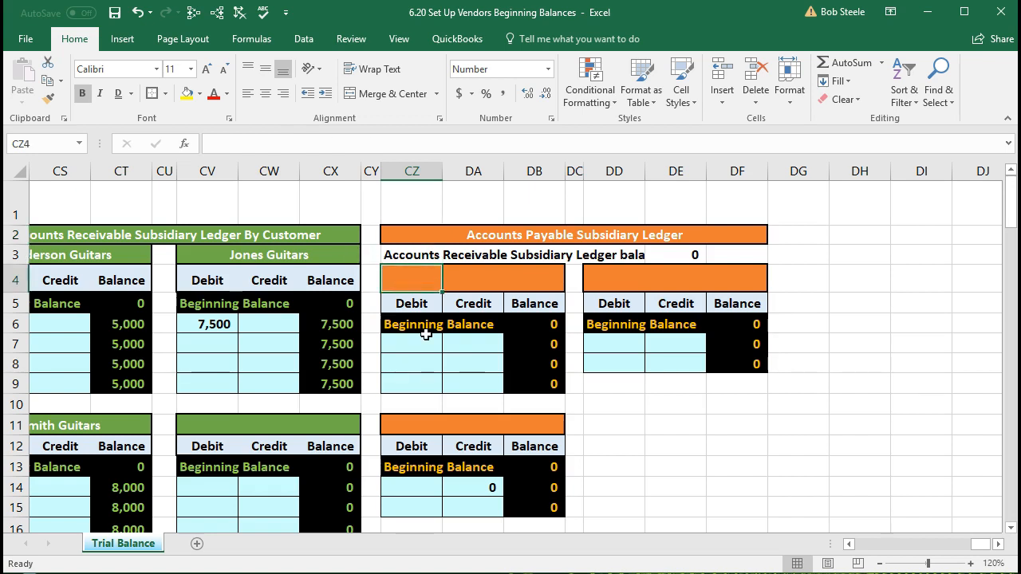
scroll(425, 335, down, 1)
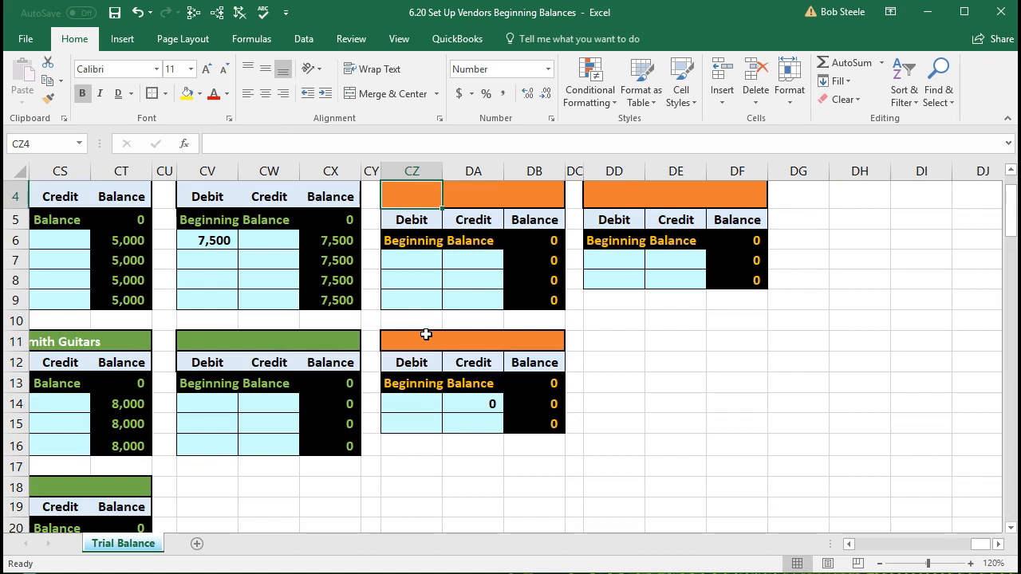
scroll(426, 335, up, 1)
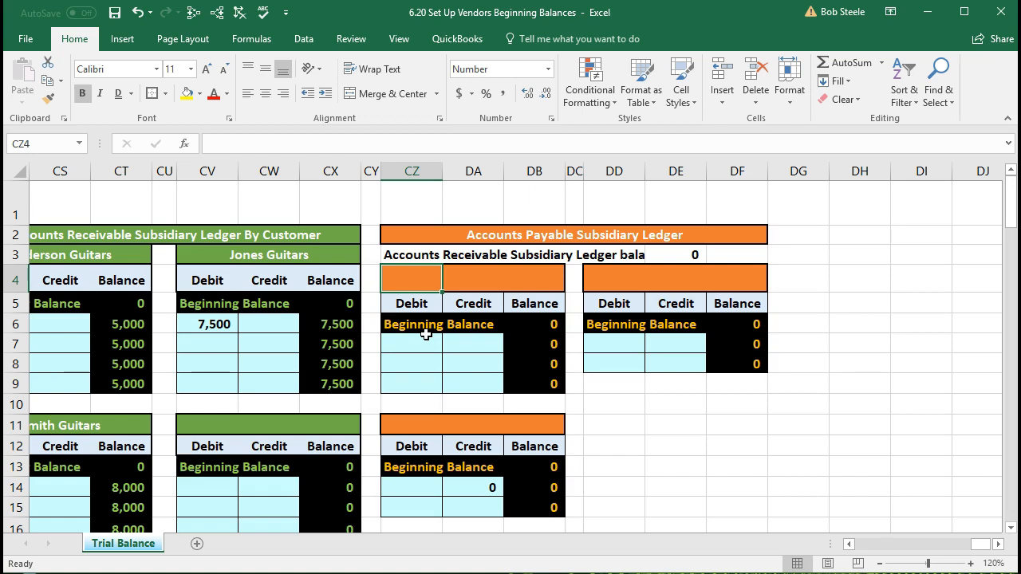
text(Epiphone)
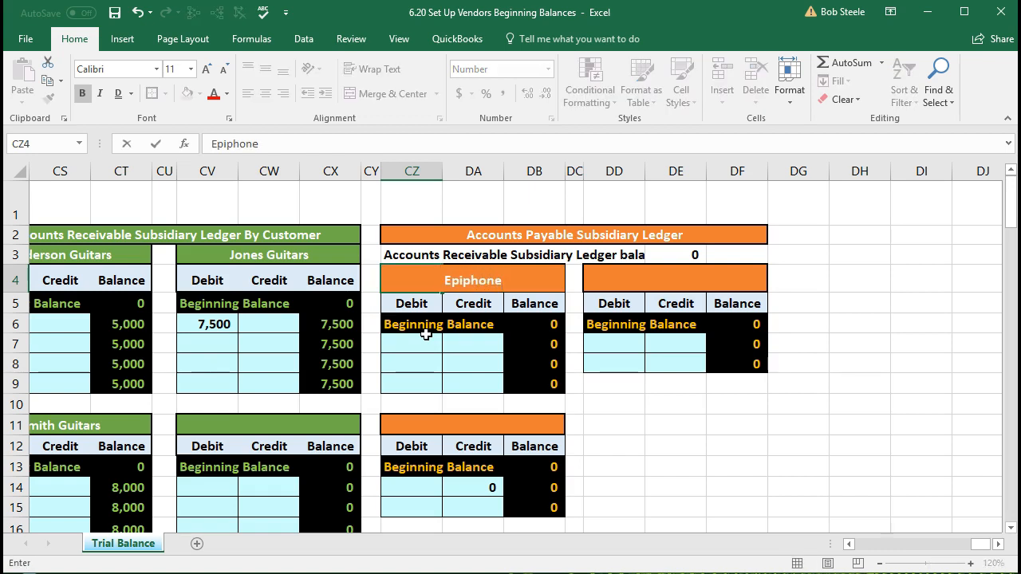
key(Return)
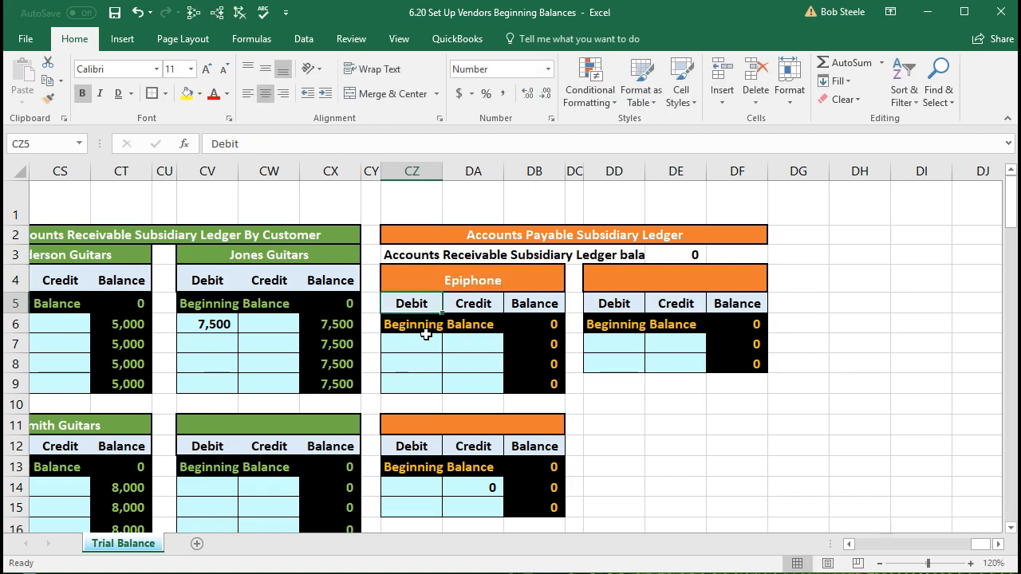
Enter a credit of -15000 for Epiphone in DA7 and check the formulas behind its running balance and the ledger total in DE3.
click(415, 272)
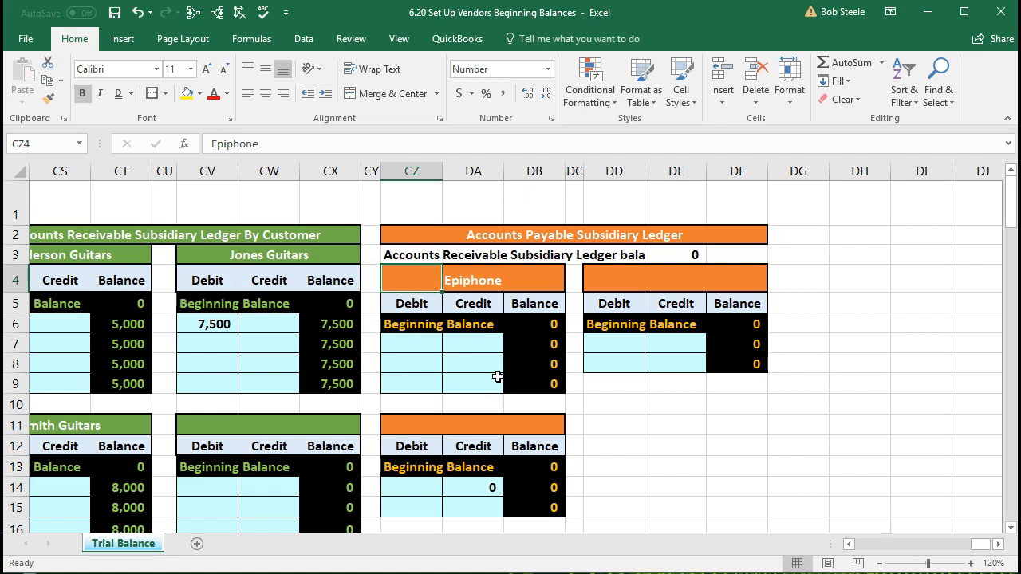
click(473, 340)
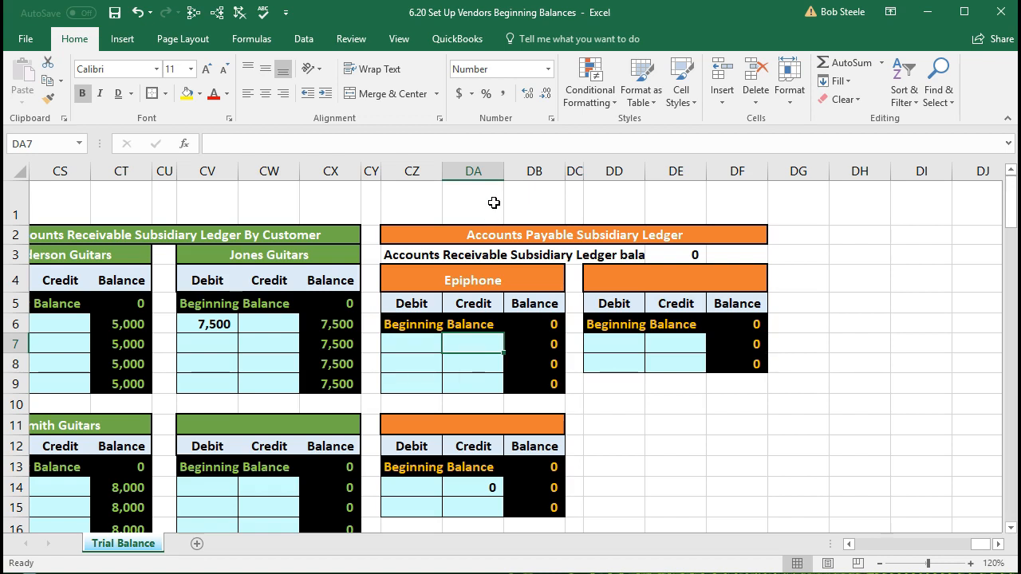
text(-)
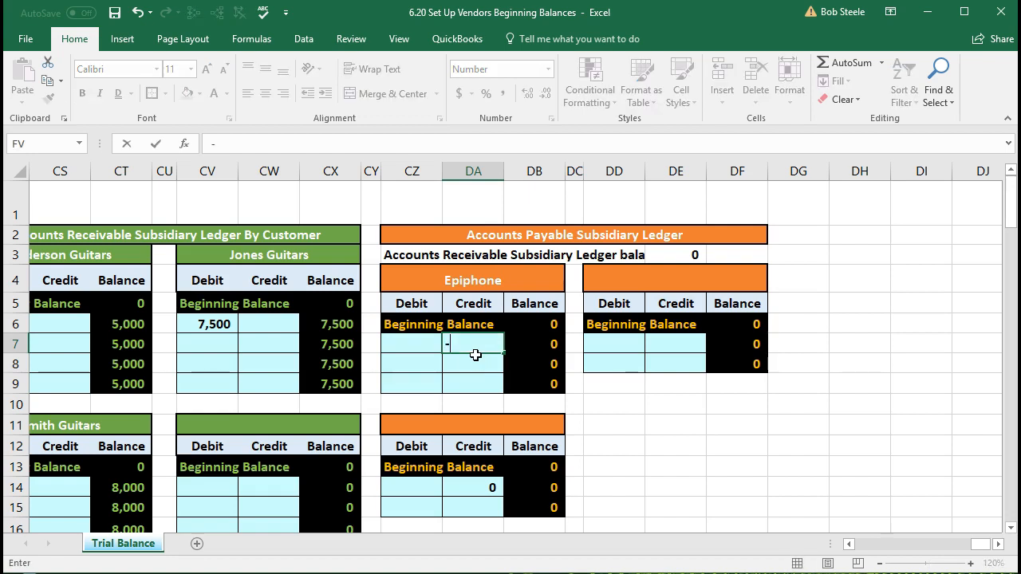
text(15000)
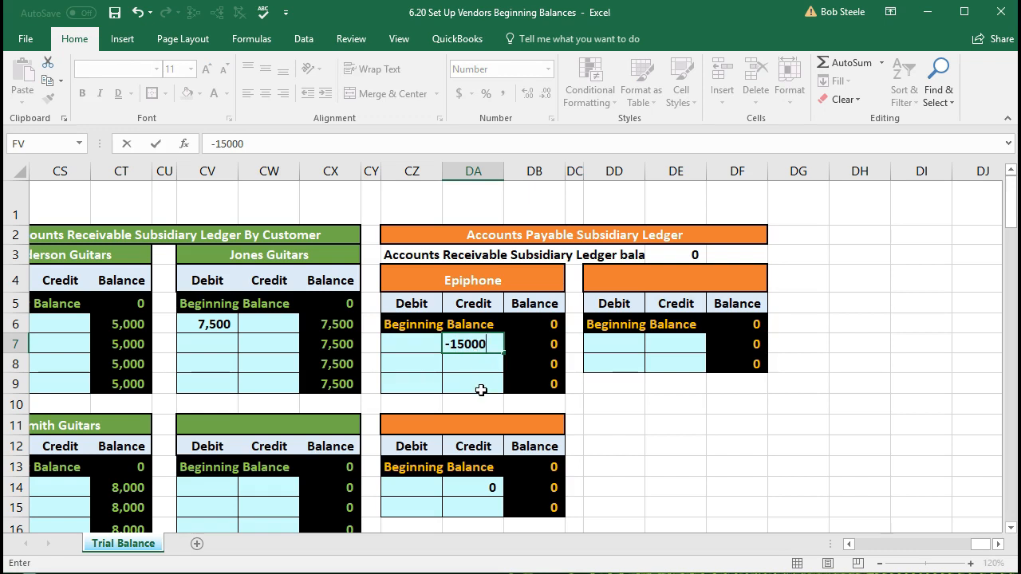
key(Return)
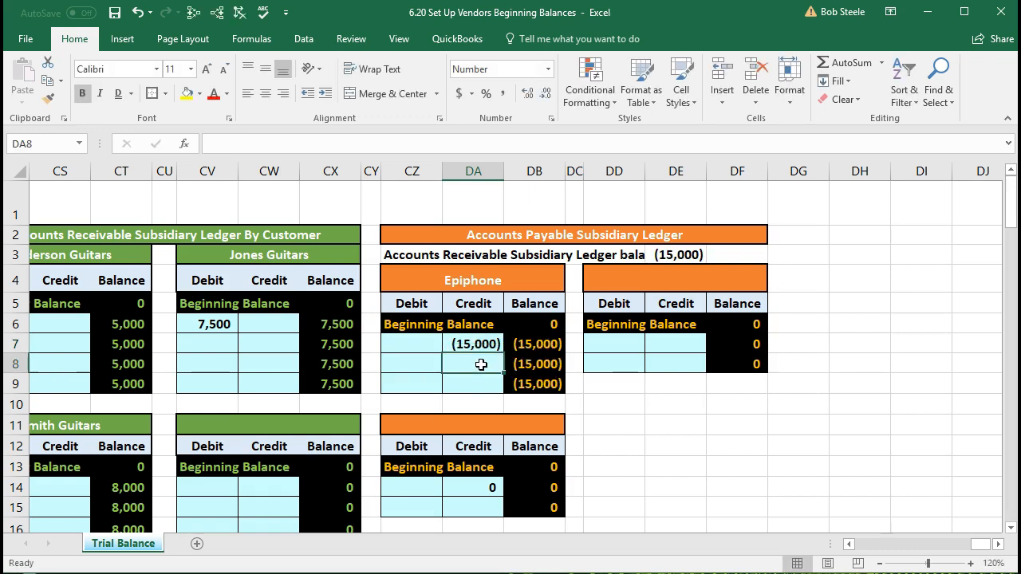
click(535, 343)
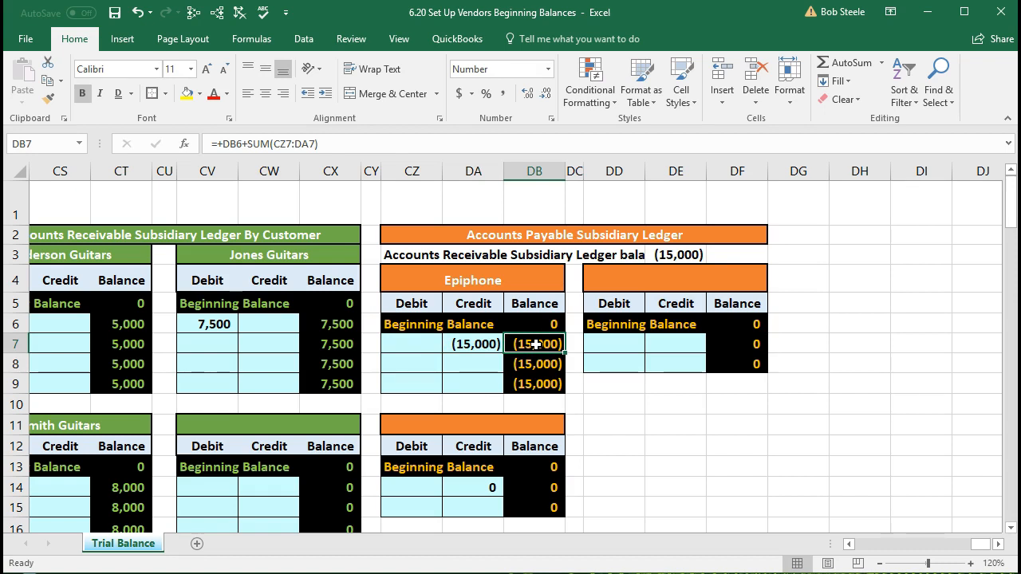
double_click(677, 254)
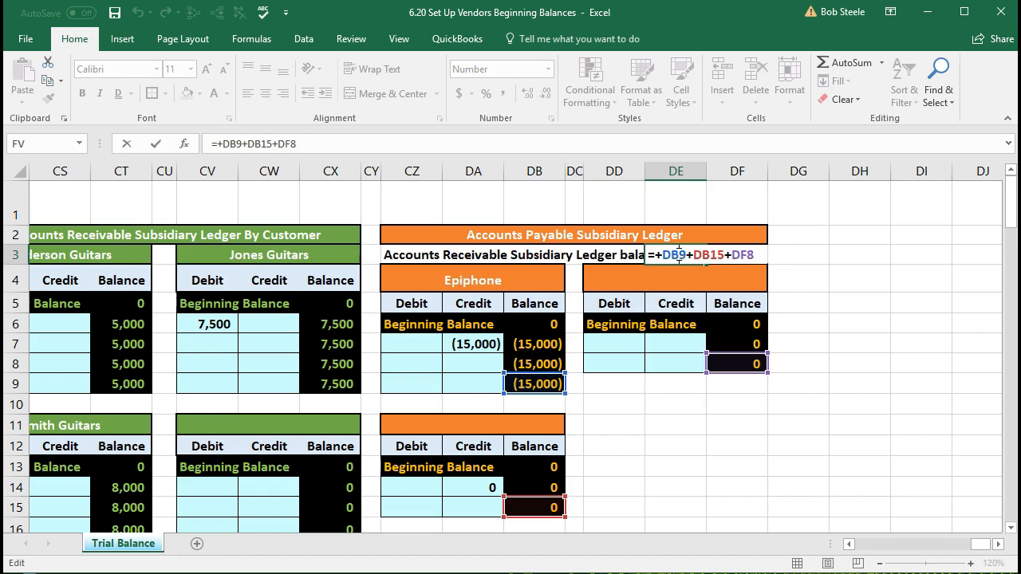
key(Return)
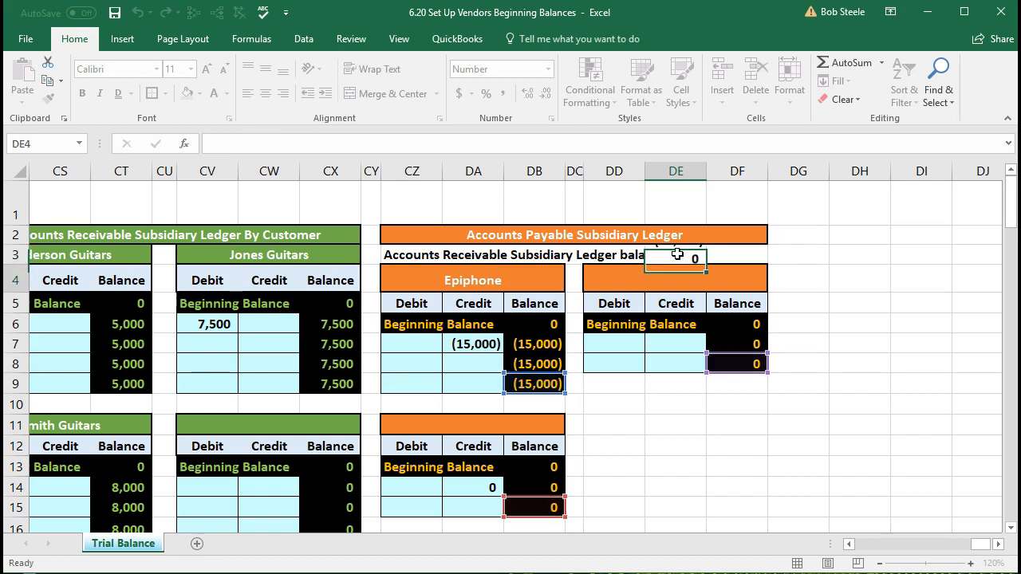
Enter the date 1/1 in A11 to start the third General Journal entry.
click(677, 253)
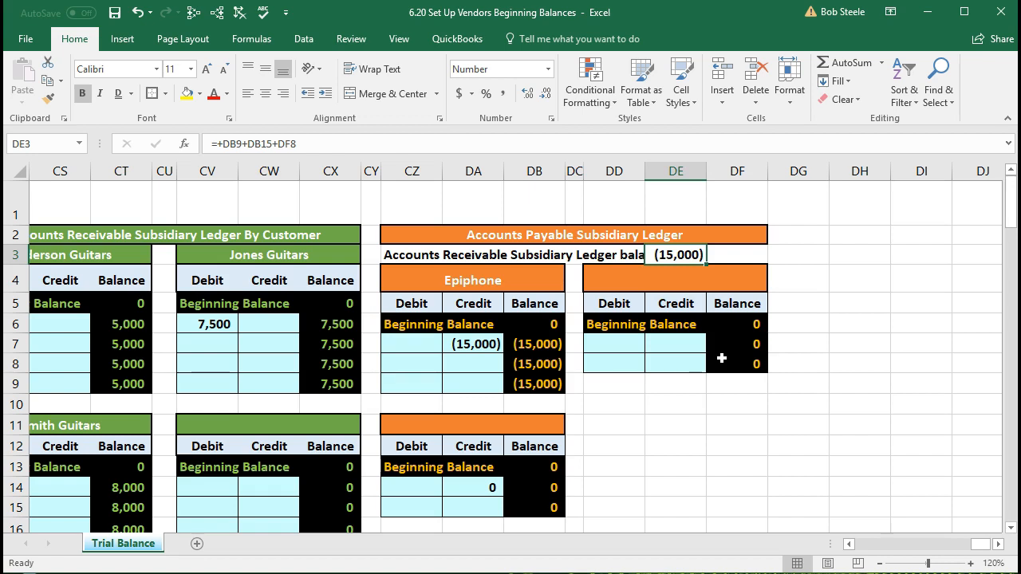
key(Down)
key(Down)
key(Down)
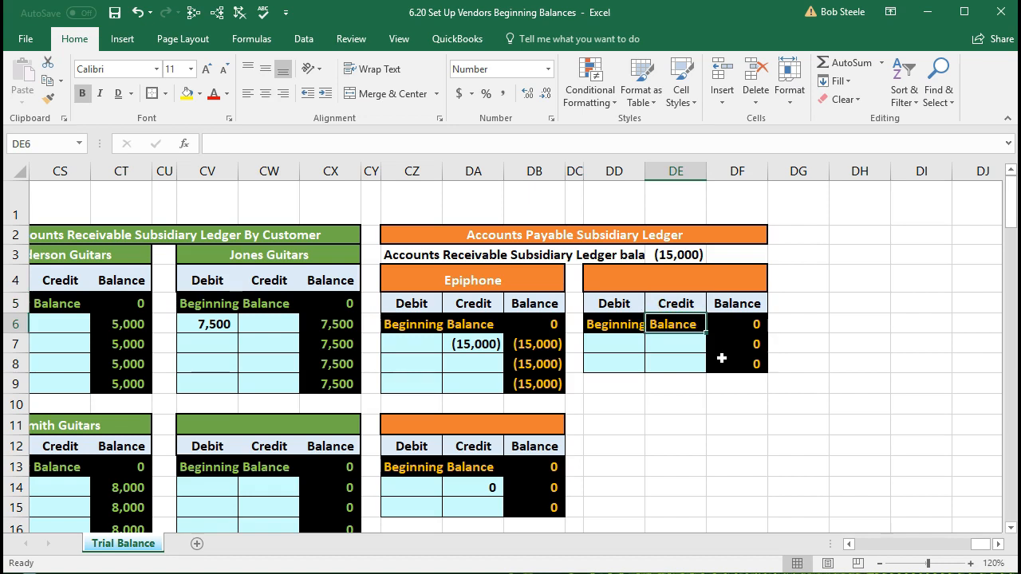
key(Left)
key(Left)
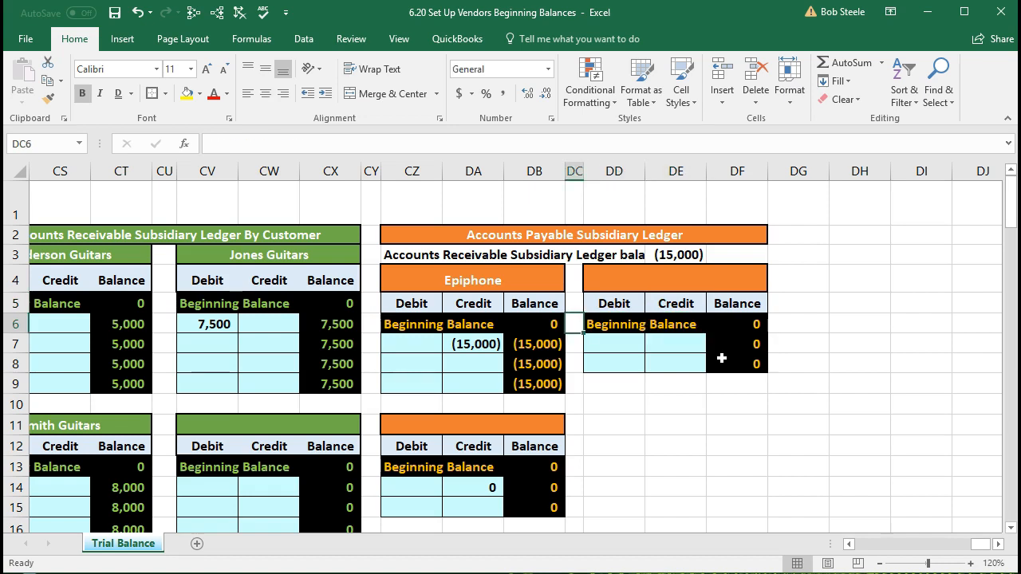
key(Left)
key(Left)
key(Left)
key(Left)
key(Left)
key(Left)
key(Left)
key(Left)
key(Left)
key(Left)
key(Left)
key(Left)
key(Left)
key(Left)
key(Left)
key(Left)
key(Left)
key(Left)
key(Left)
key(Left)
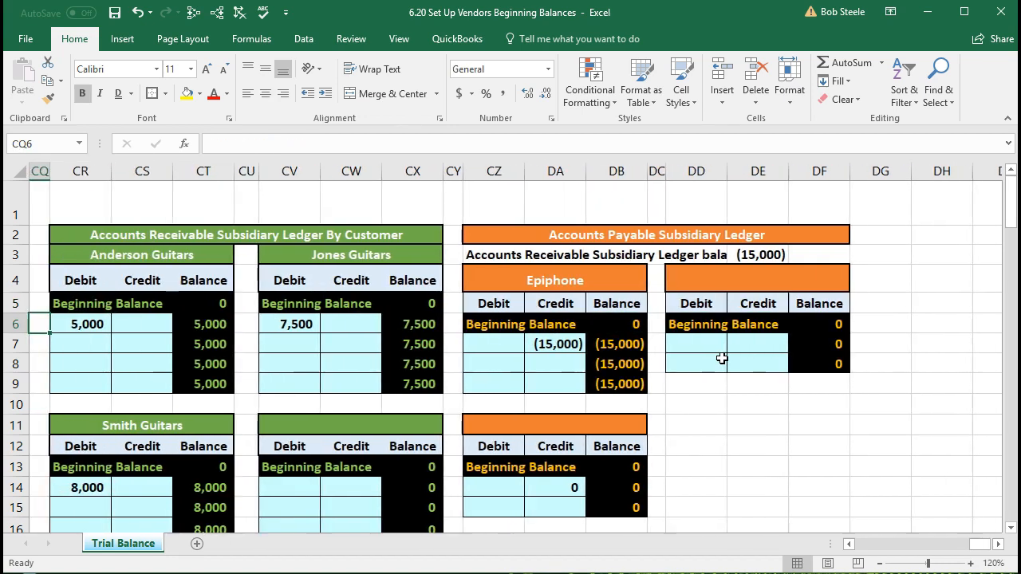
key(Left)
key(Left)
key(Left)
key(Left)
key(Left)
key(Left)
key(Left)
key(Left)
key(Left)
key(Left)
key(Left)
key(Left)
key(Left)
key(Left)
key(Left)
key(Left)
key(Left)
key(Left)
key(Left)
key(Left)
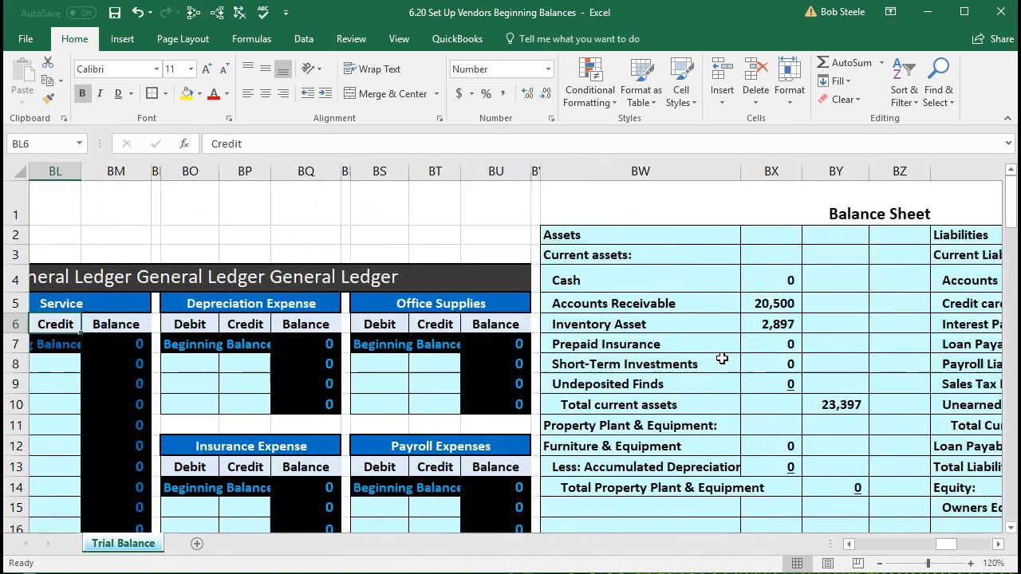
key(Left)
key(Left)
key(Left)
key(Left)
key(Left)
key(Left)
key(Left)
key(Left)
key(Left)
key(Left)
key(Left)
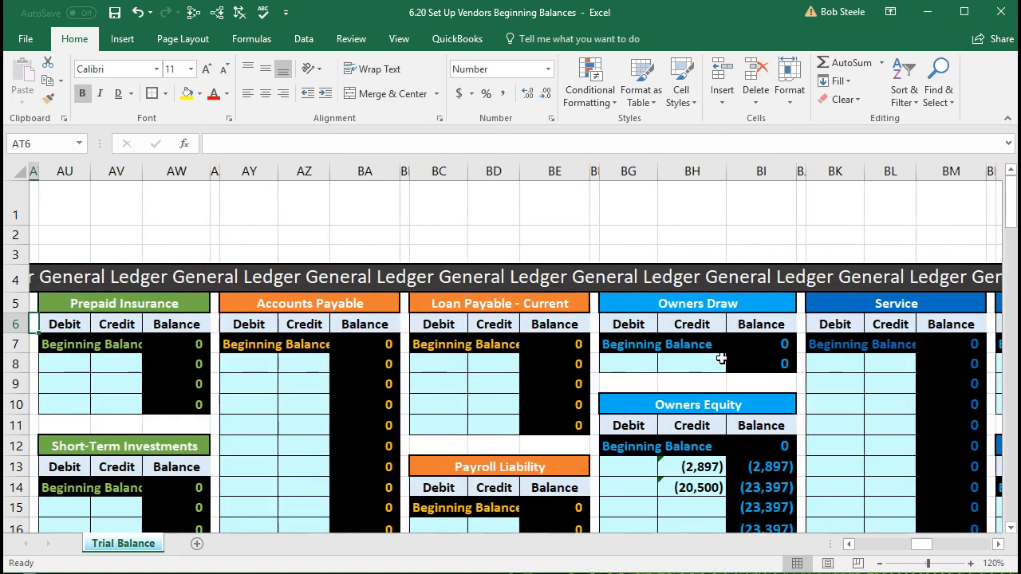
key(Home)
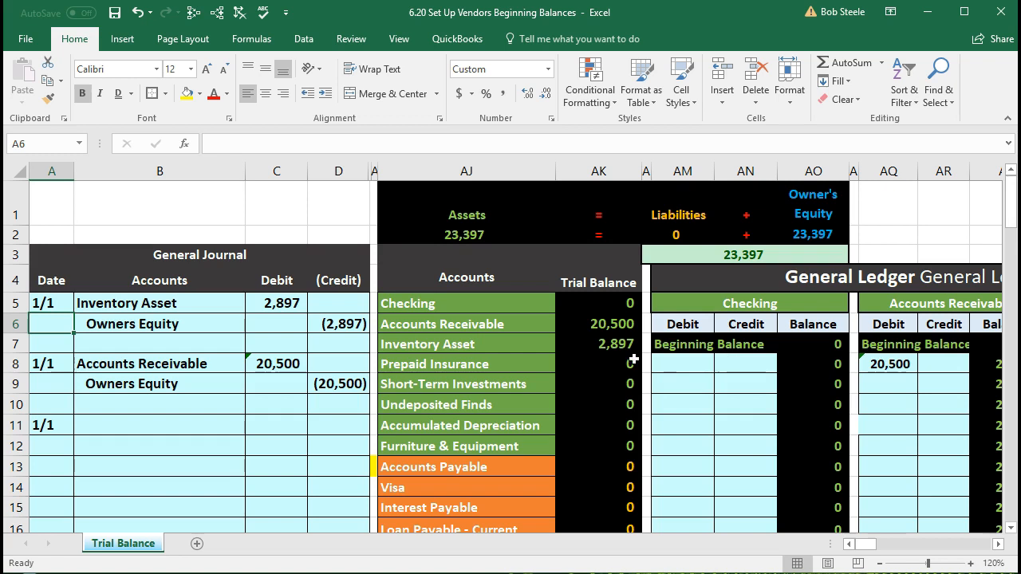
click(52, 428)
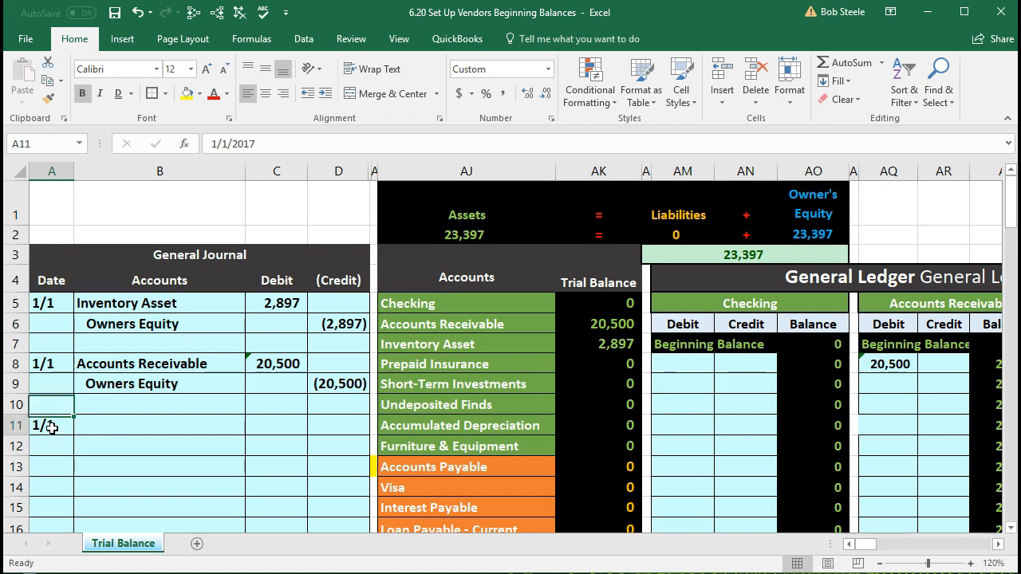
text(1/1)
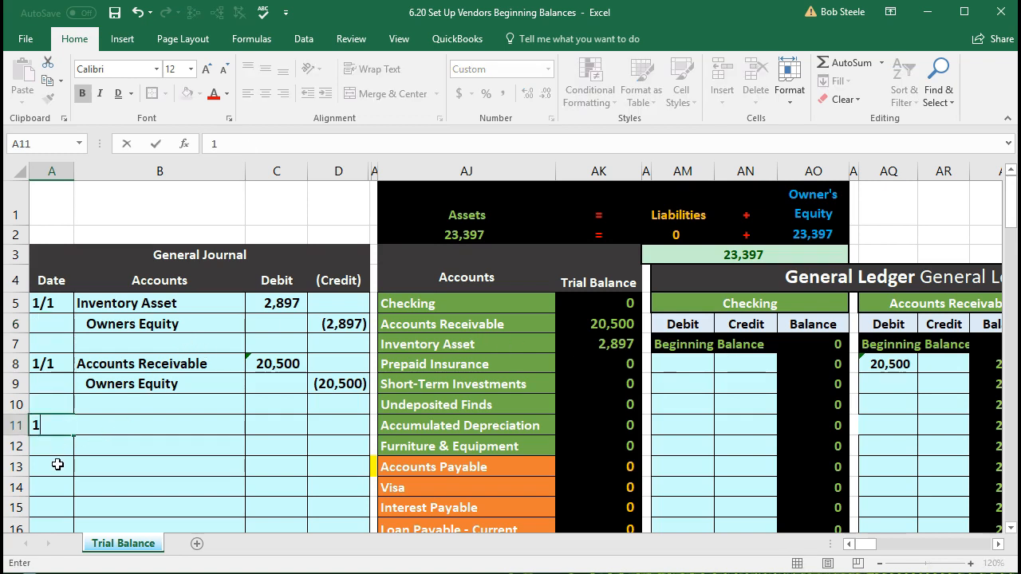
key(Return)
key(Up)
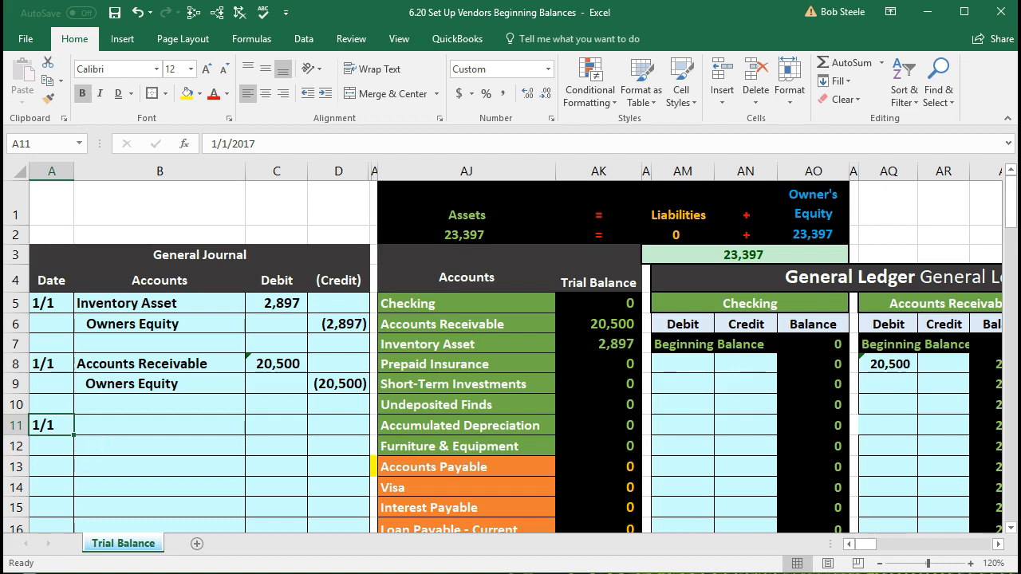
Copy the Accounts Payable name from the trial balance and paste it as values only into B12 of the General Journal.
click(431, 489)
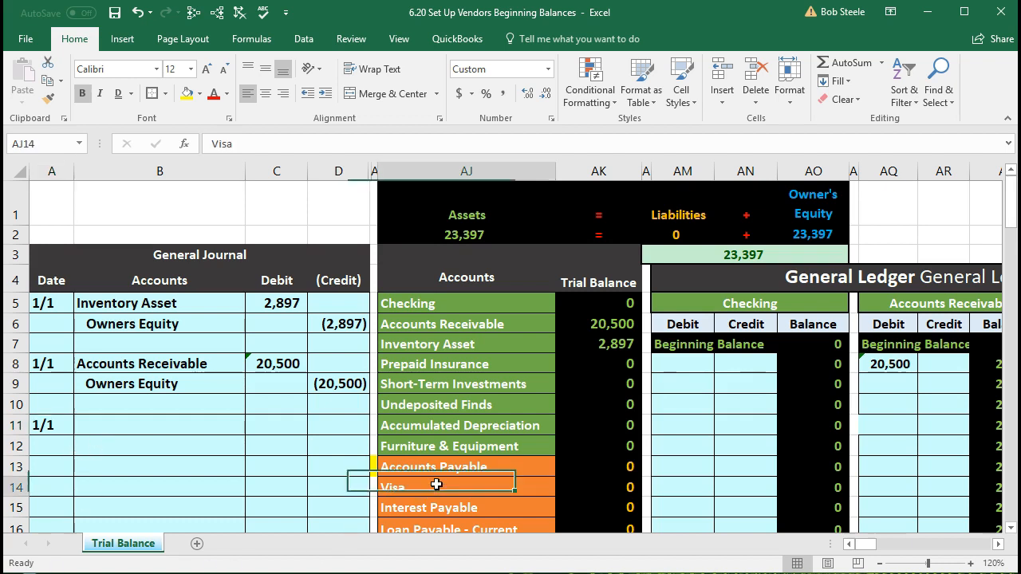
click(449, 465)
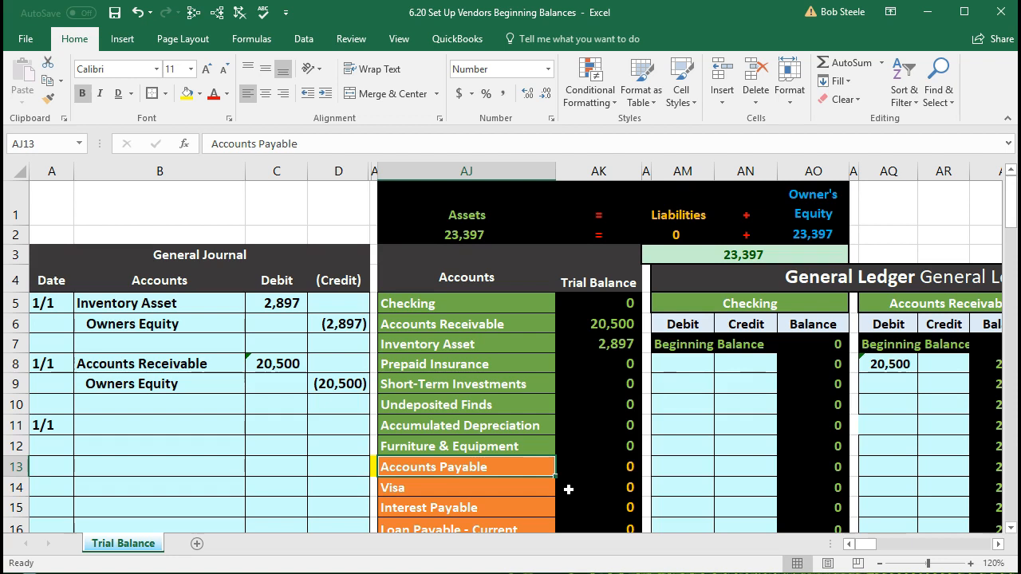
right_click(497, 466)
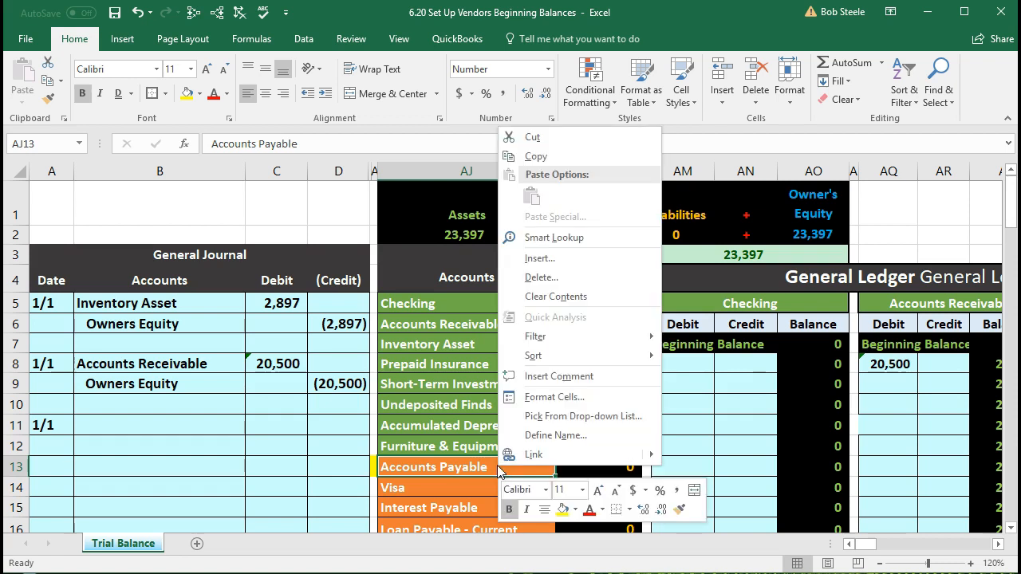
click(563, 156)
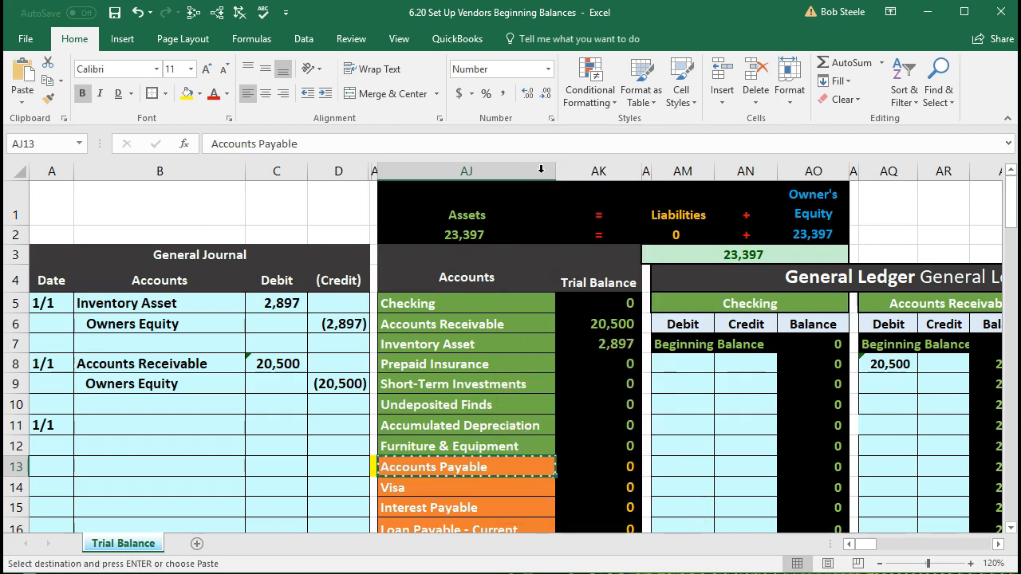
click(189, 442)
right_click(187, 451)
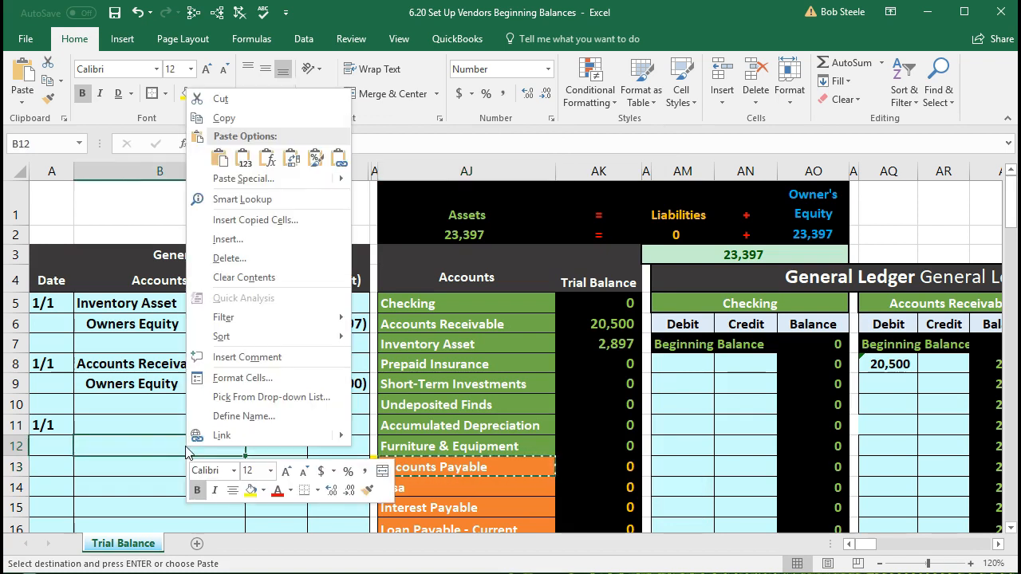
click(243, 159)
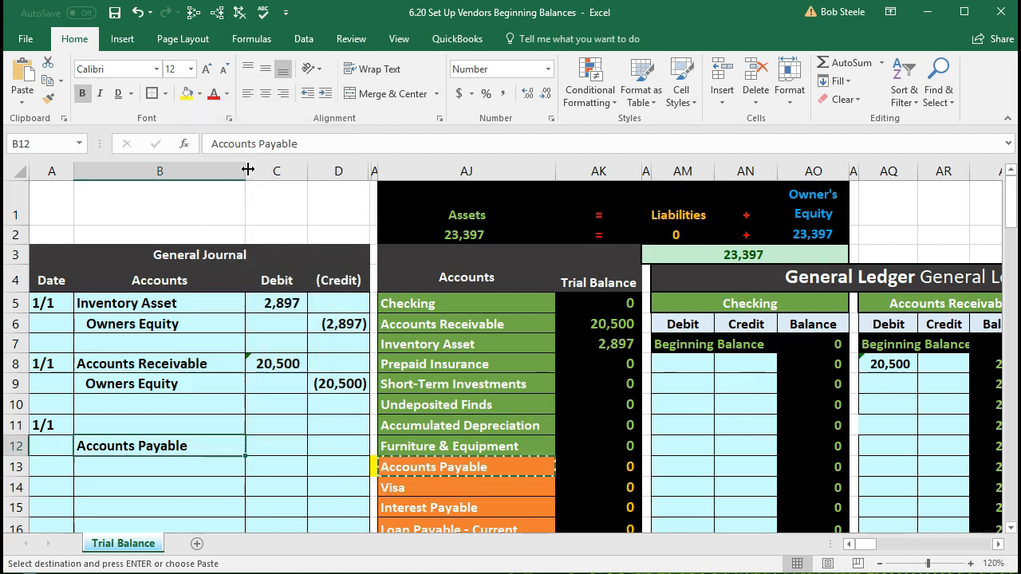
Enter a credit of -15000 for Accounts Payable in D12 and a matching debit of 15000 in C11.
click(332, 449)
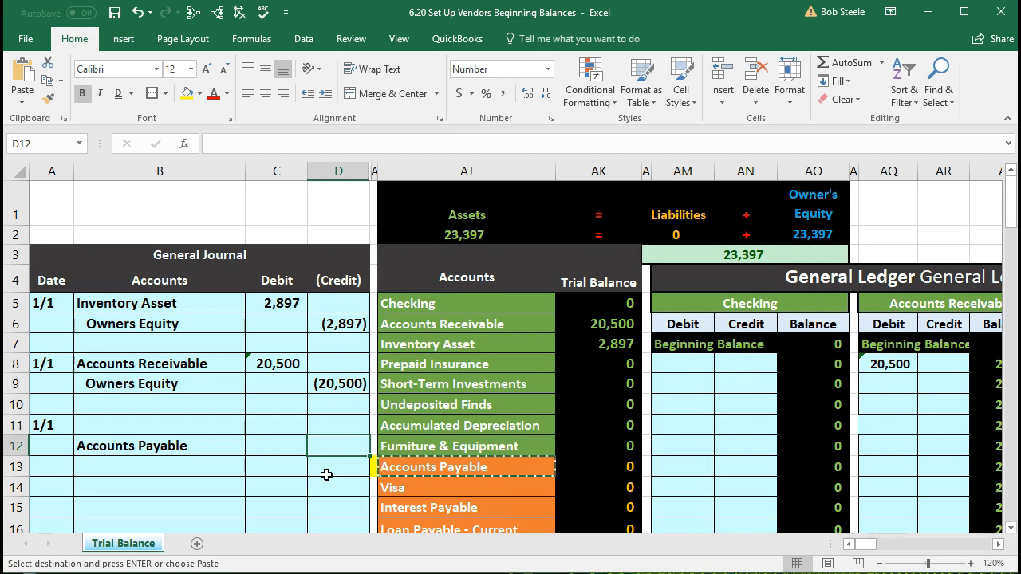
text(-15000)
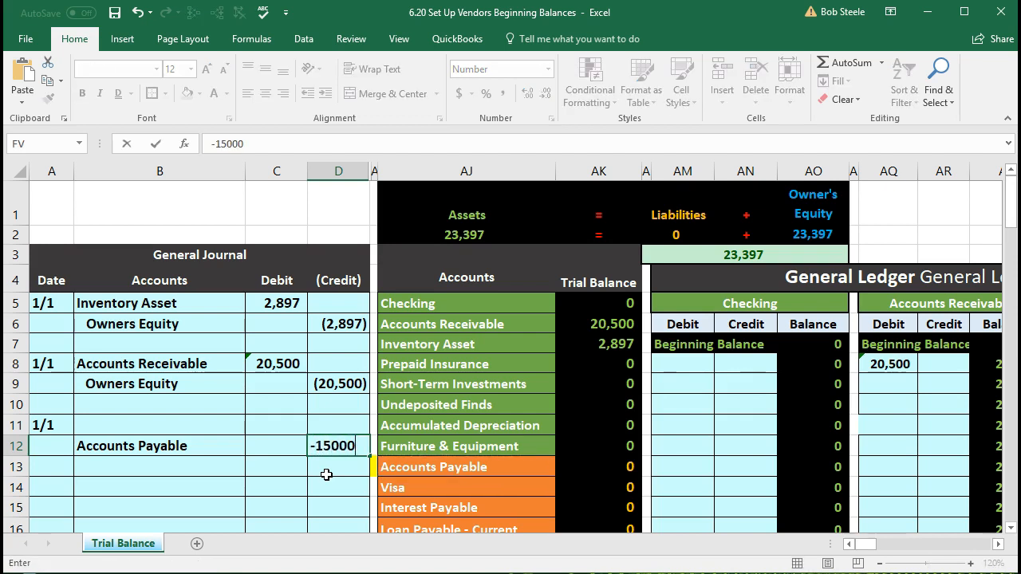
key(Return)
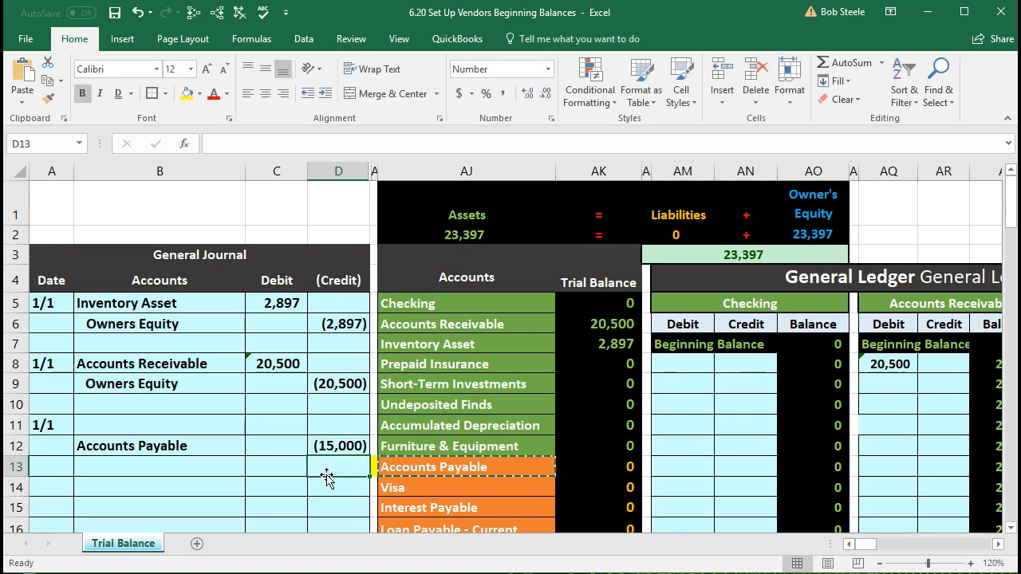
key(Left)
key(Up)
key(Up)
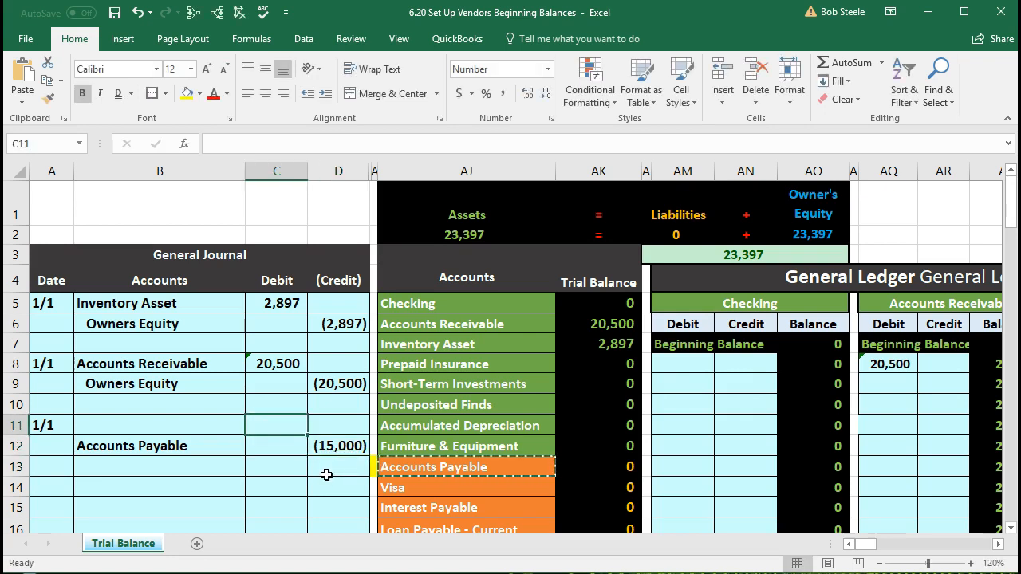
text(15000)
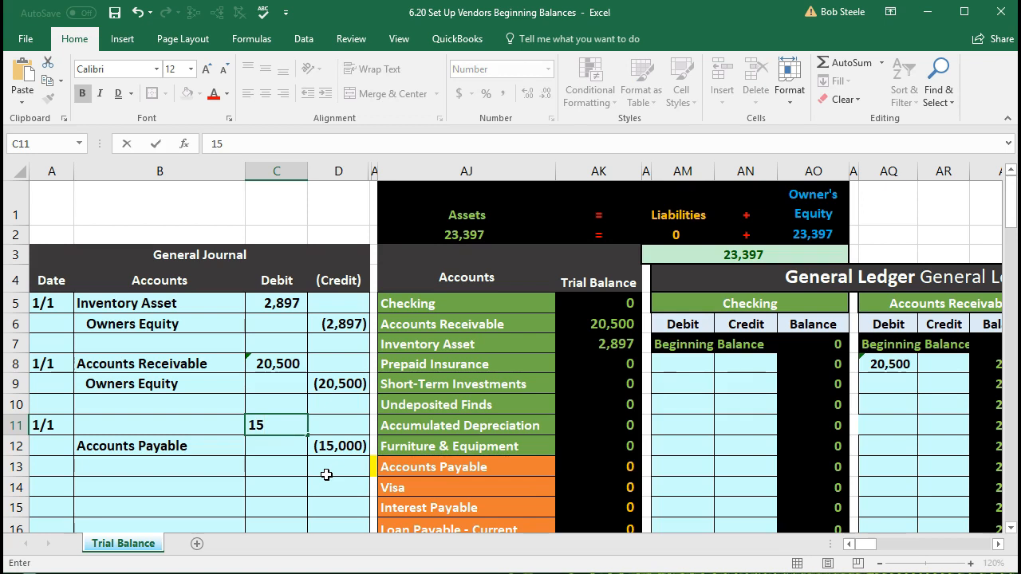
key(Return)
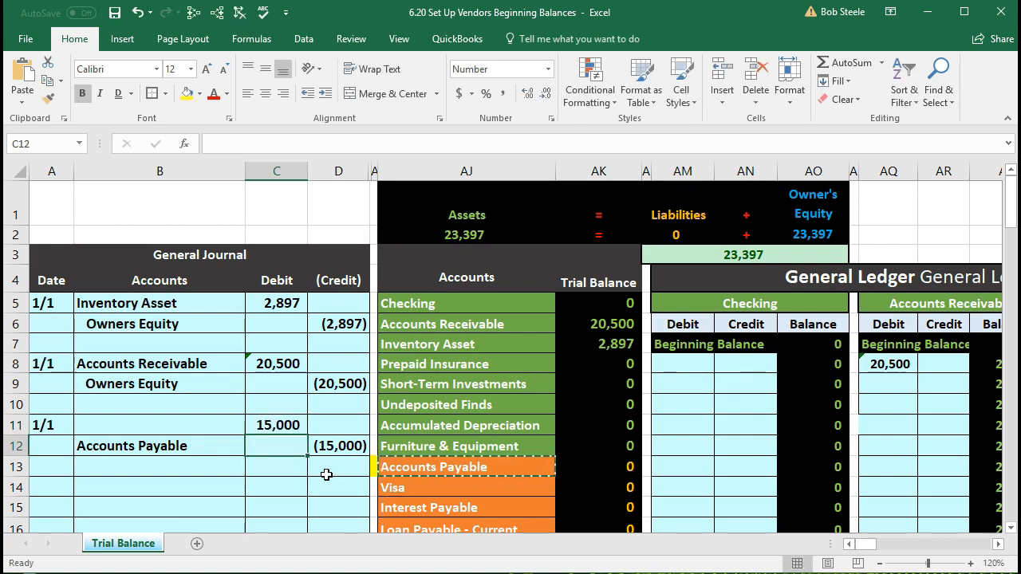
Examine the trial balance's Inventory Asset and Owners Equity rows against the earlier journal entries to decide which account to debit.
scroll(326, 474, down, 1)
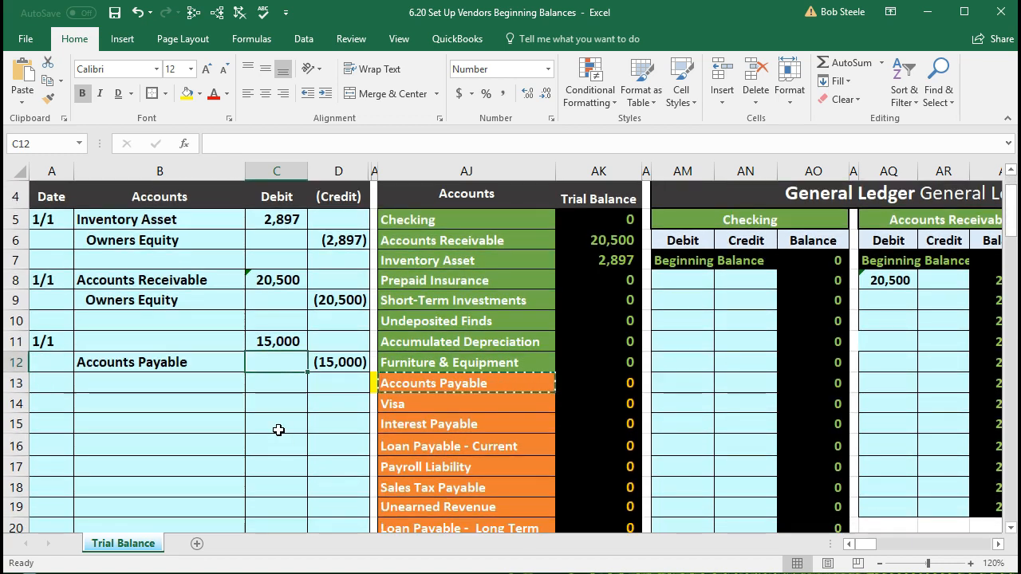
click(482, 263)
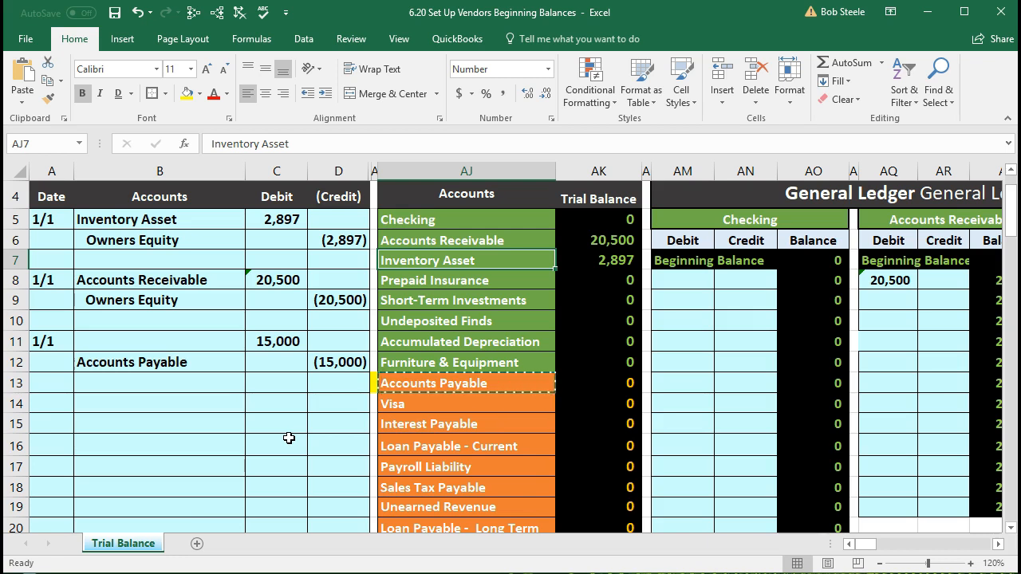
scroll(289, 438, down, 1)
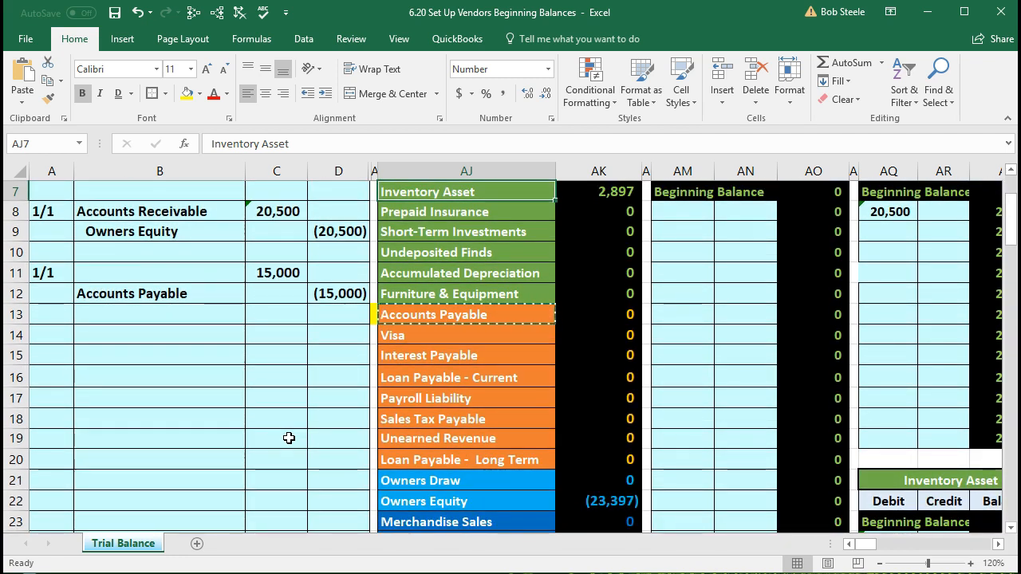
click(594, 507)
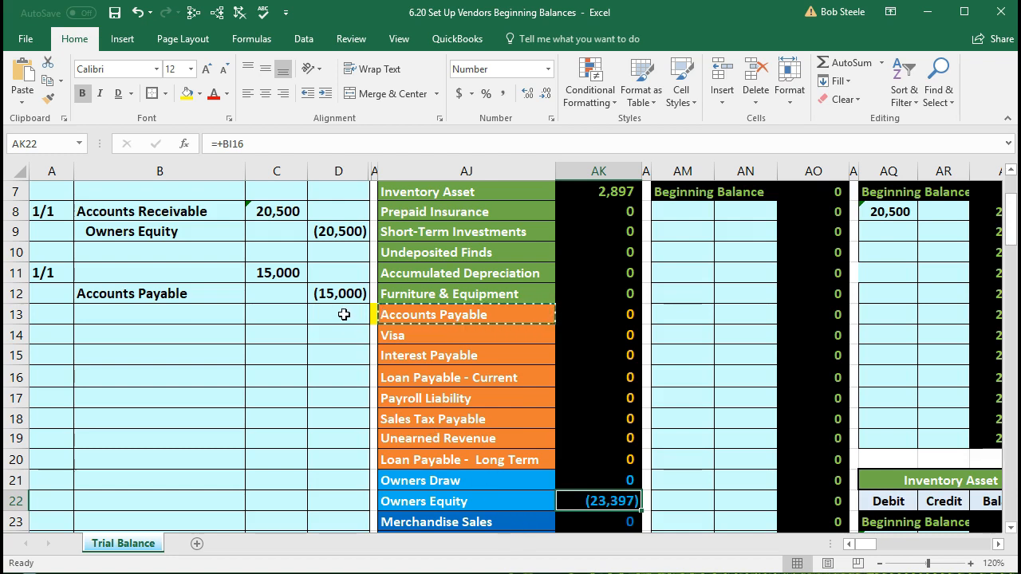
scroll(341, 315, up, 1)
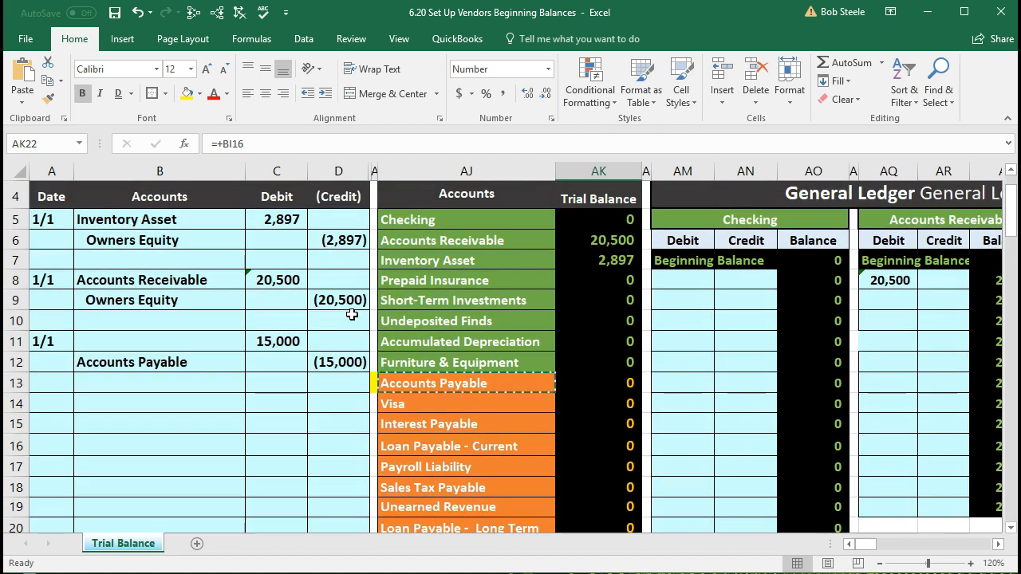
click(585, 263)
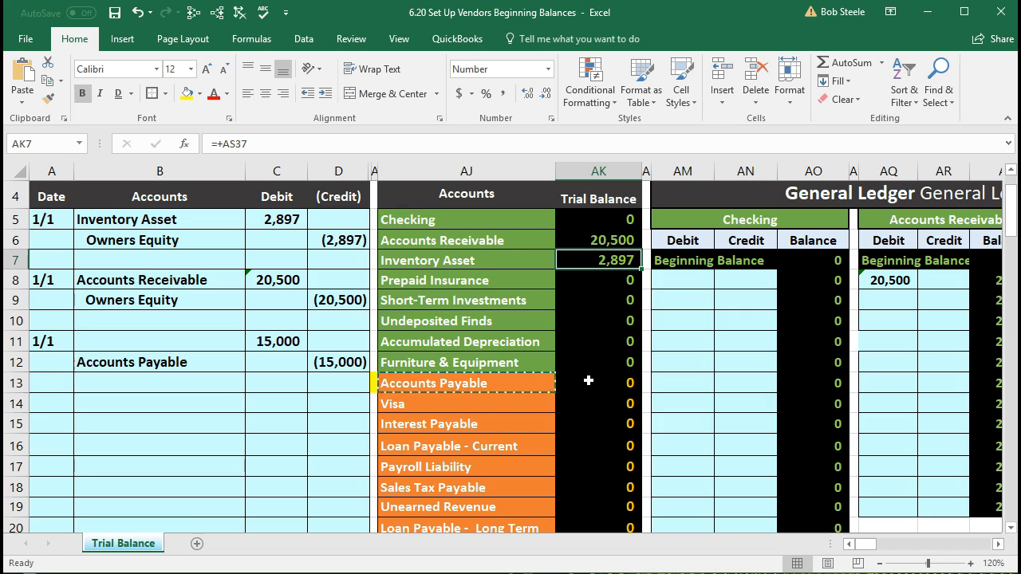
scroll(588, 380, down, 1)
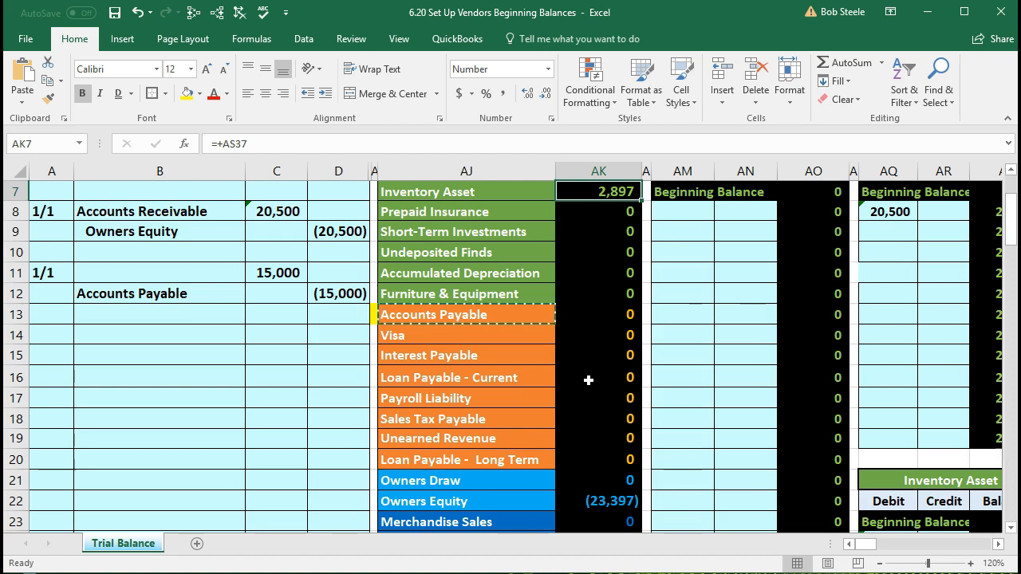
scroll(587, 380, down, 1)
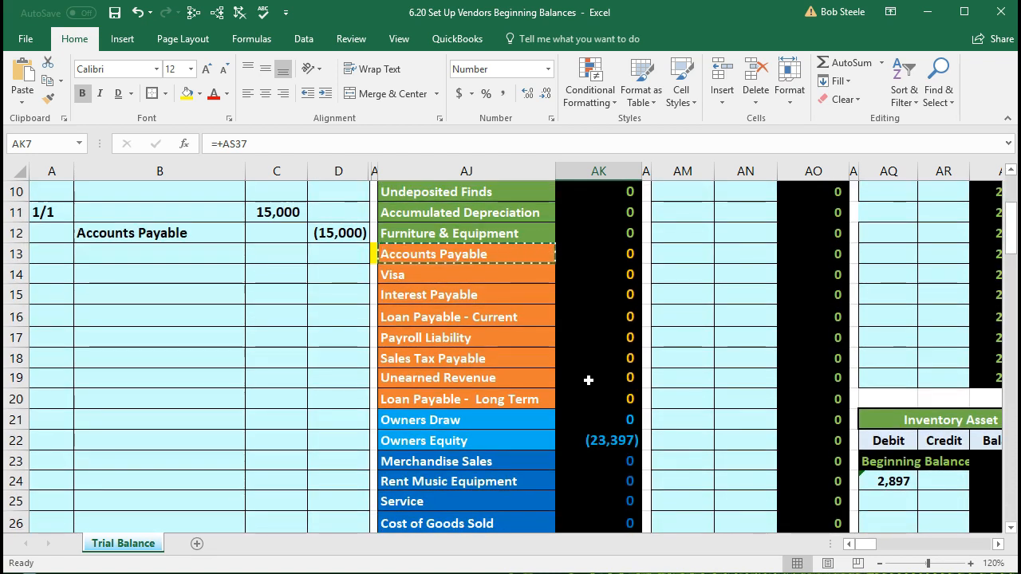
Copy the Owners Equity name from the trial balance and paste it as values only into B11 as the debit account.
click(505, 441)
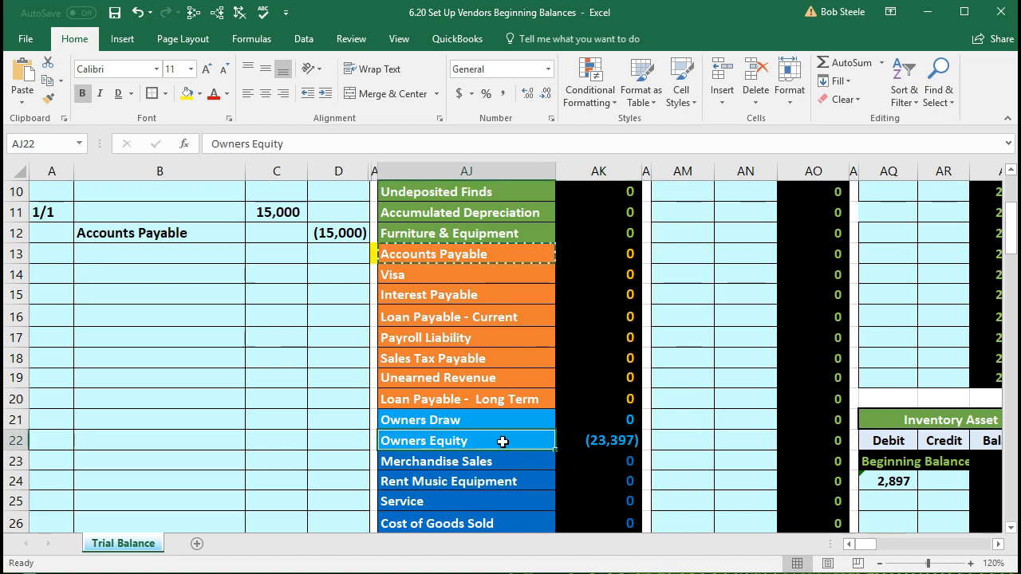
right_click(503, 443)
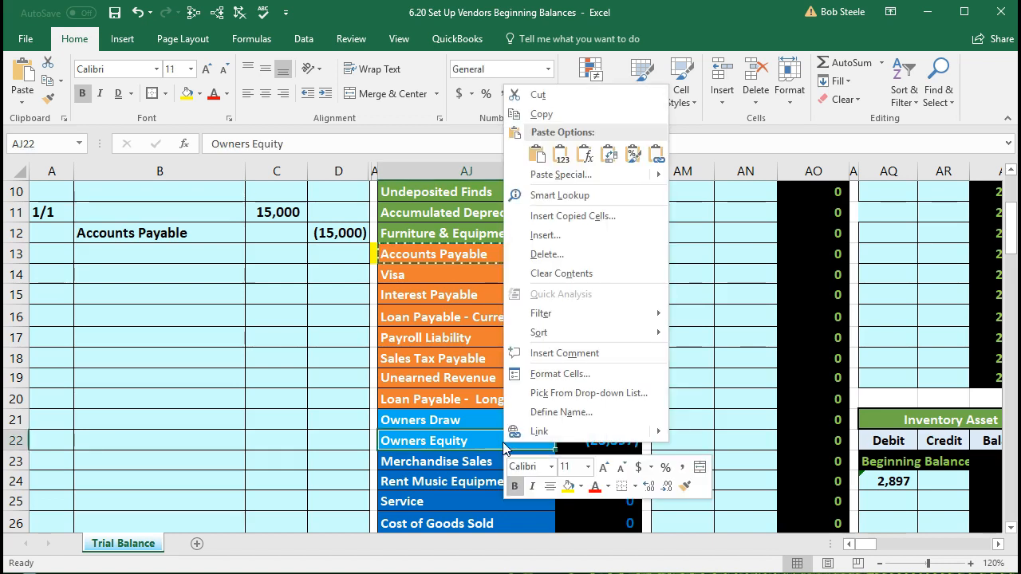
click(561, 116)
click(158, 214)
scroll(158, 235, up, 1)
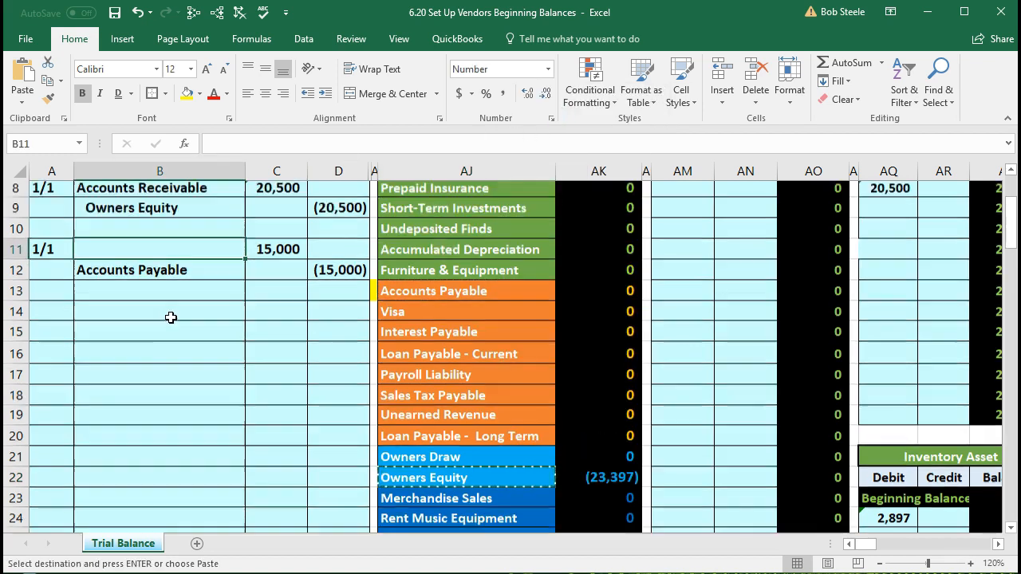
right_click(197, 277)
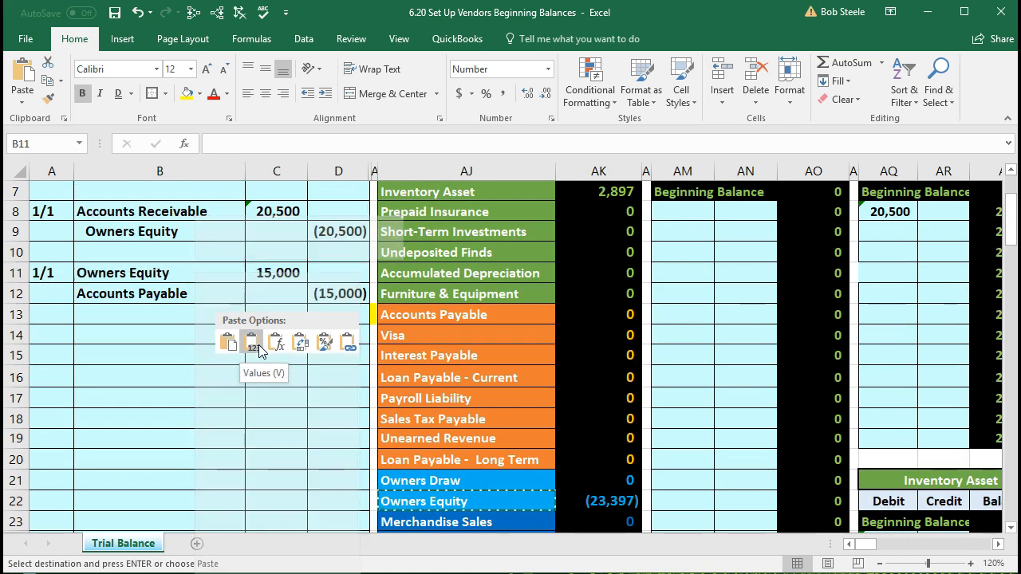
click(258, 351)
Indent the Accounts Payable credit account name in B12 of the General Journal.
click(208, 291)
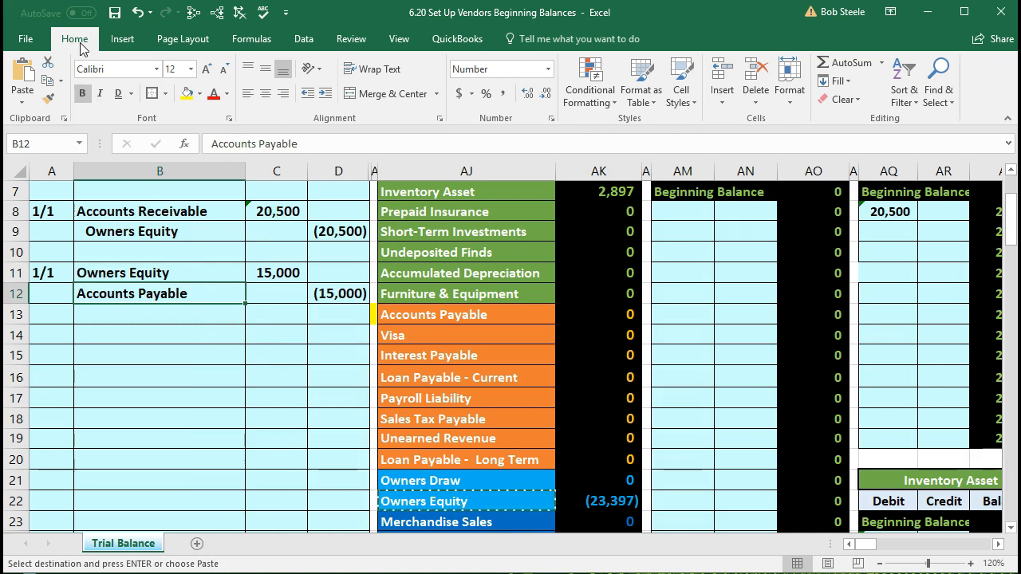
click(323, 95)
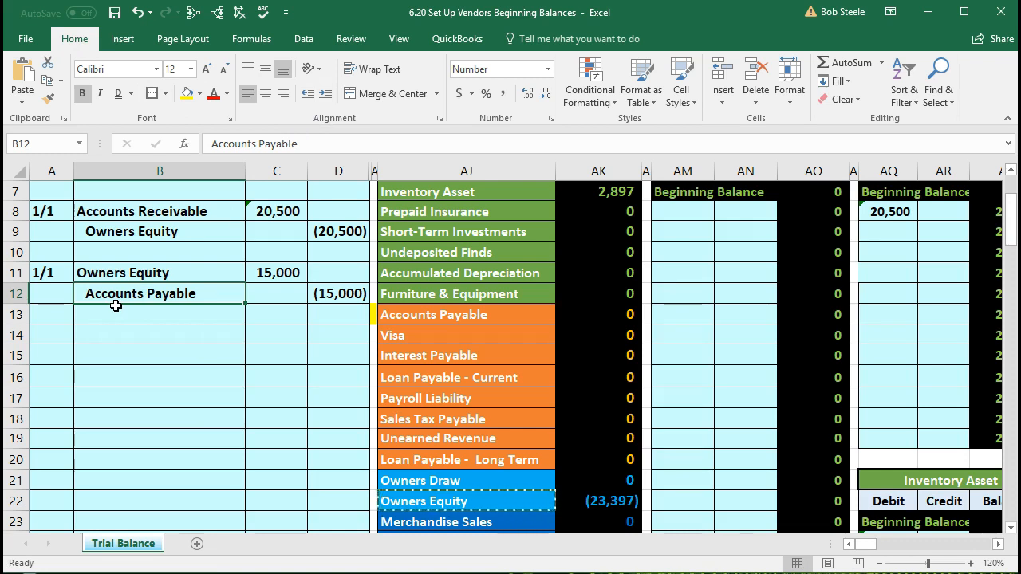
click(160, 320)
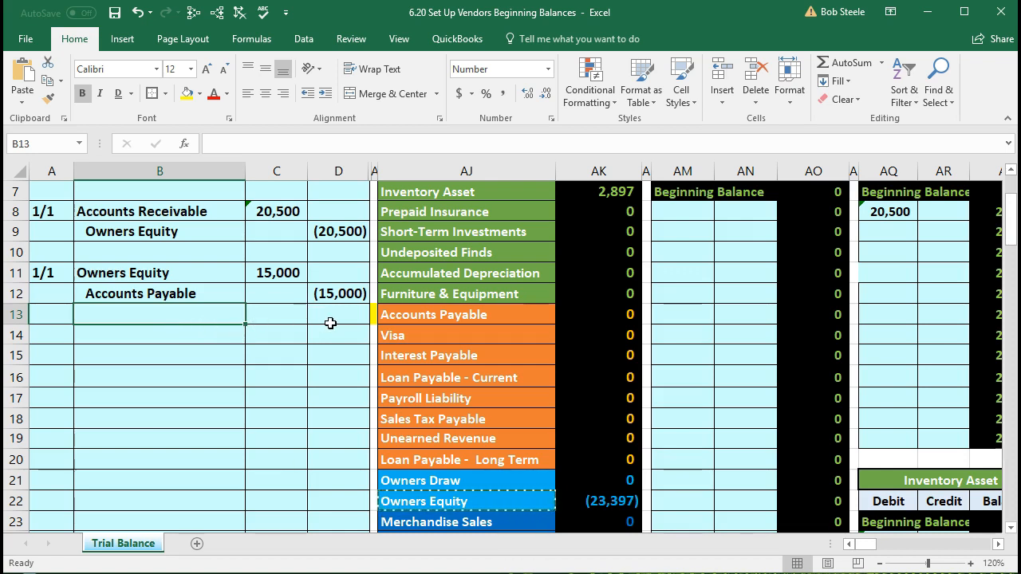
Review the 1/1 Owners Equity and Accounts Payable entry against the trial balance accounts and the accounting equation.
click(600, 276)
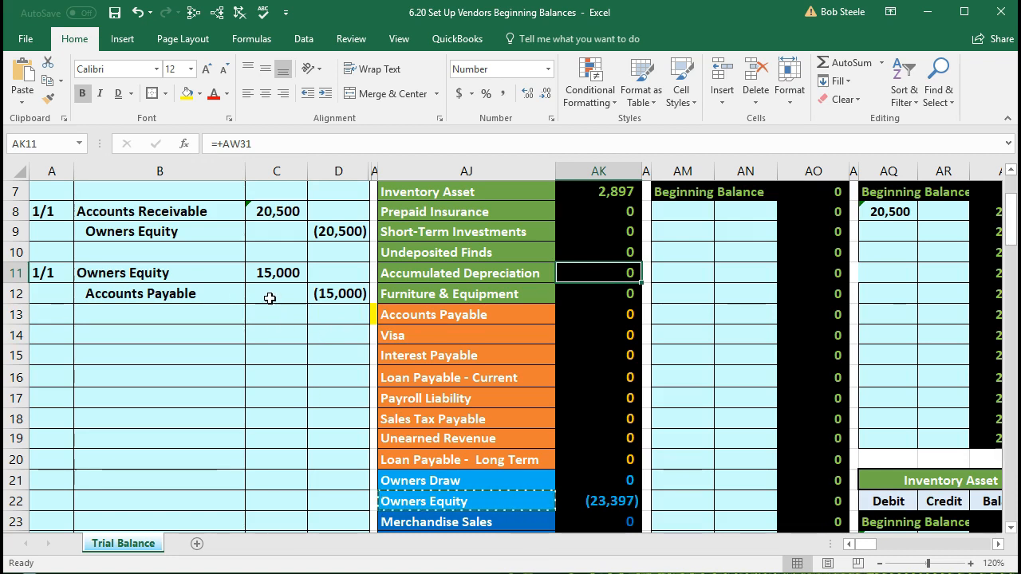
click(265, 270)
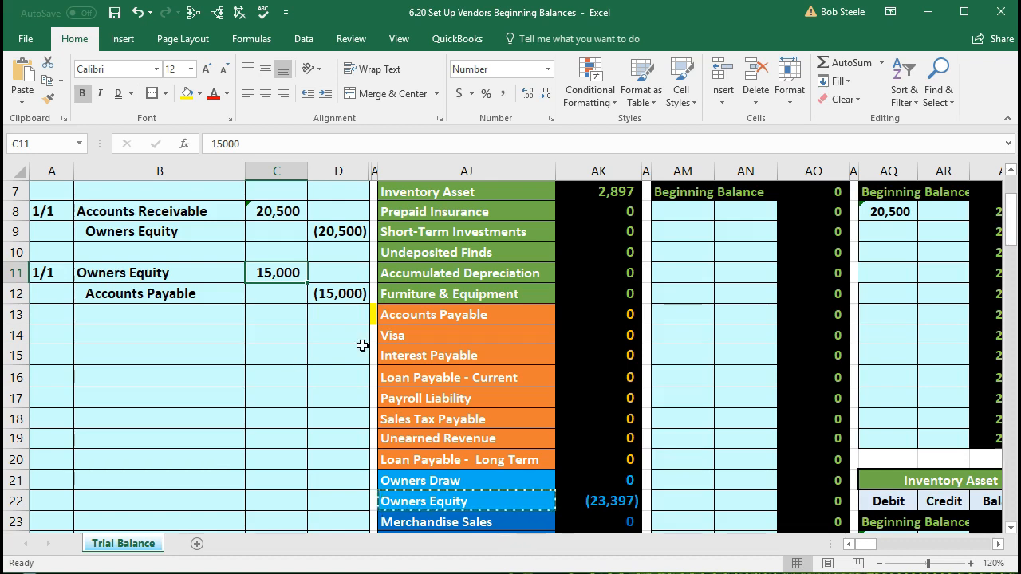
click(463, 314)
scroll(462, 285, up, 1)
click(451, 220)
key(Down)
key(Down)
key(Down)
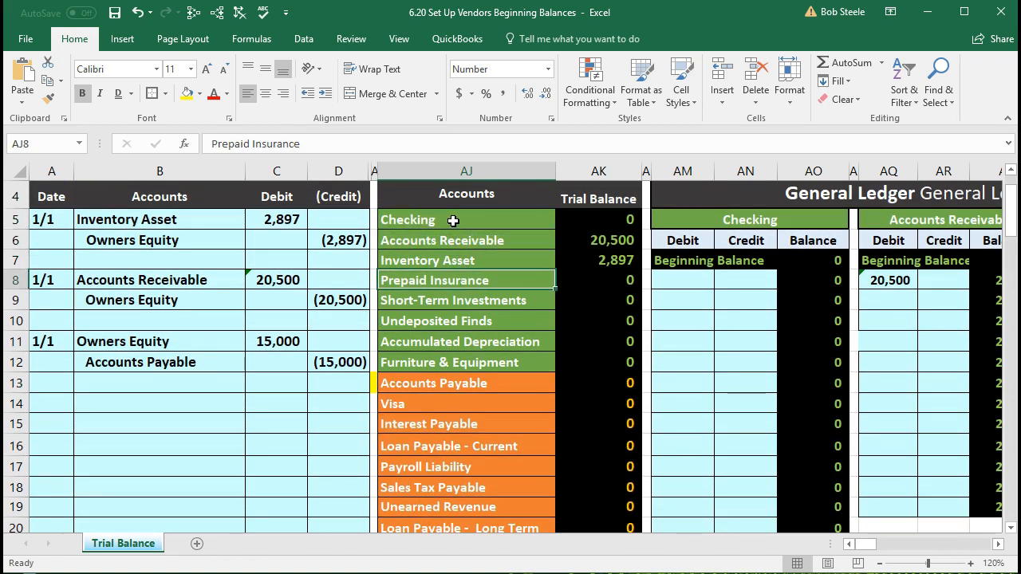
key(Down)
key(Down)
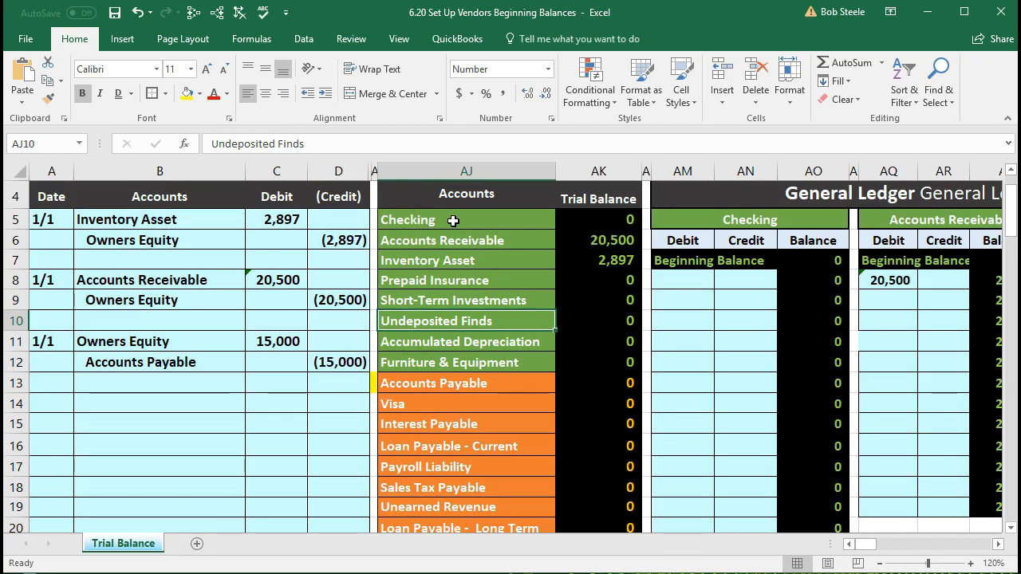
click(351, 337)
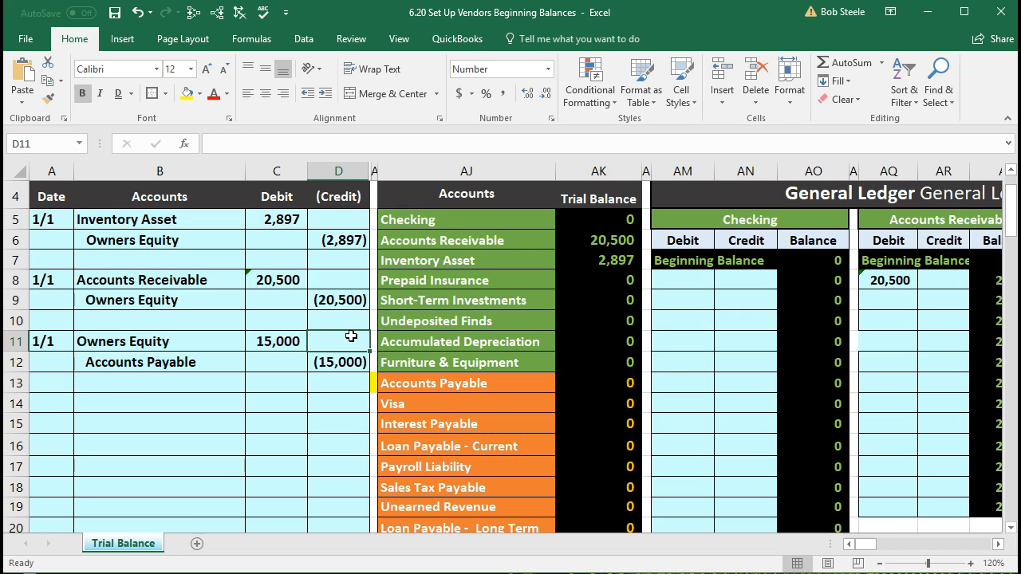
drag(196, 341, 250, 343)
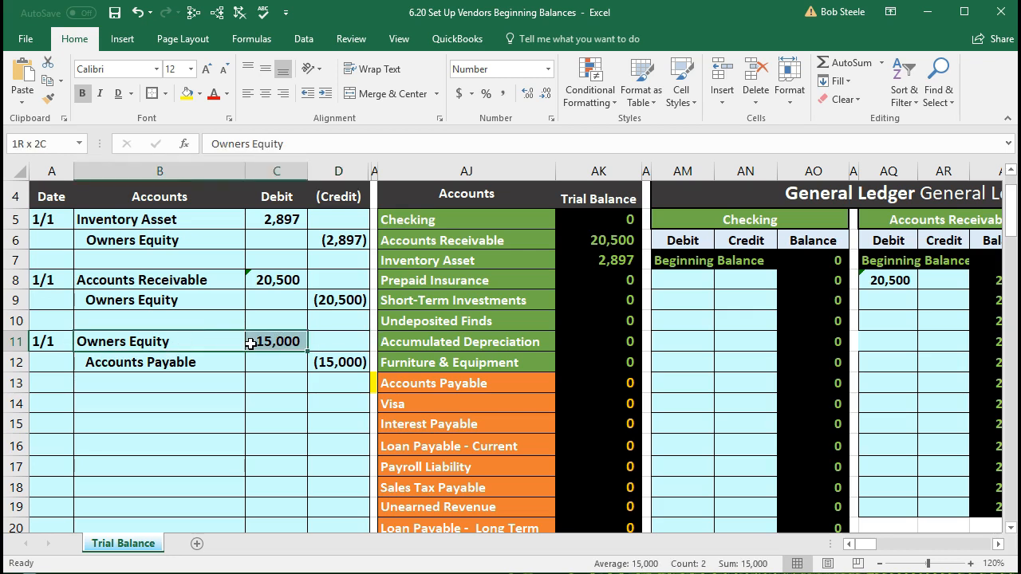
click(437, 233)
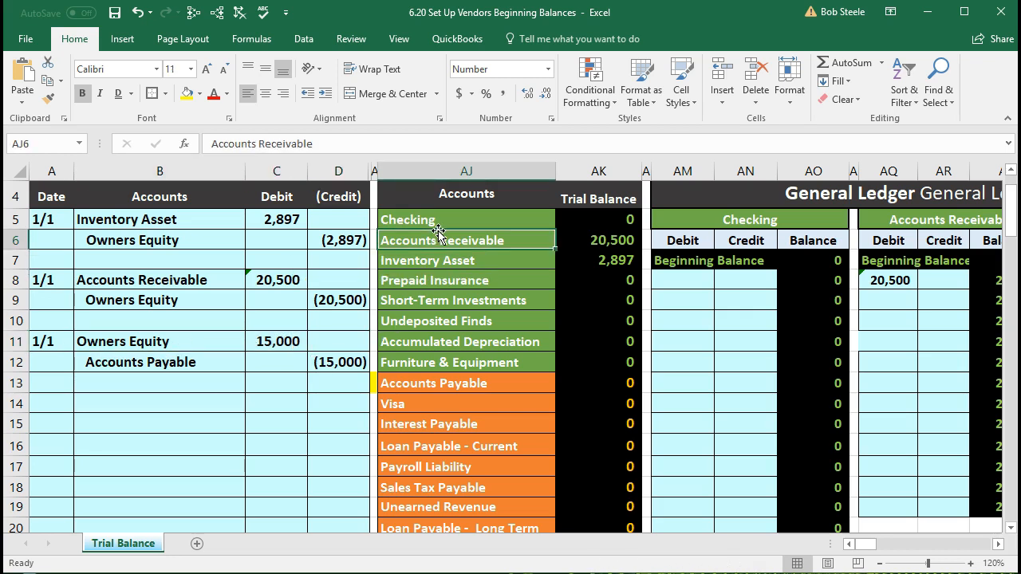
scroll(437, 287, down, 1)
click(435, 346)
click(441, 498)
scroll(442, 501, up, 1)
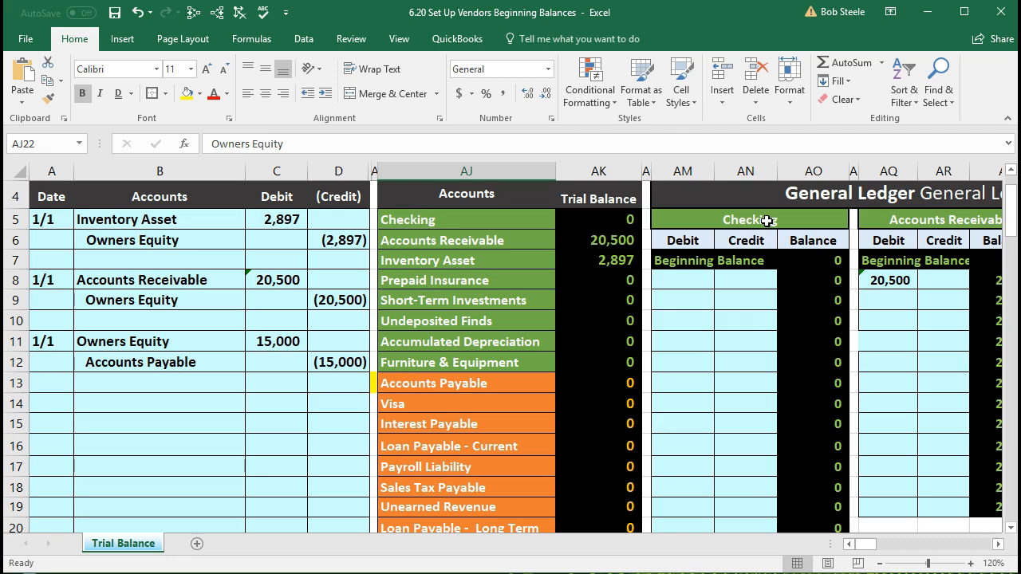
scroll(632, 382, up, 1)
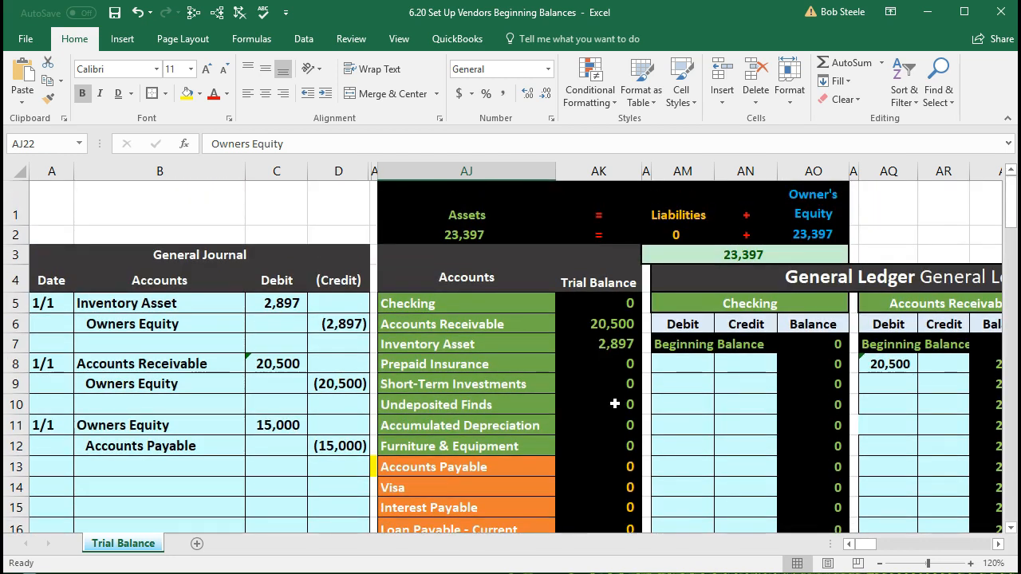
Freeze the worksheet panes at AJ1 to keep the General Journal columns in view.
click(406, 197)
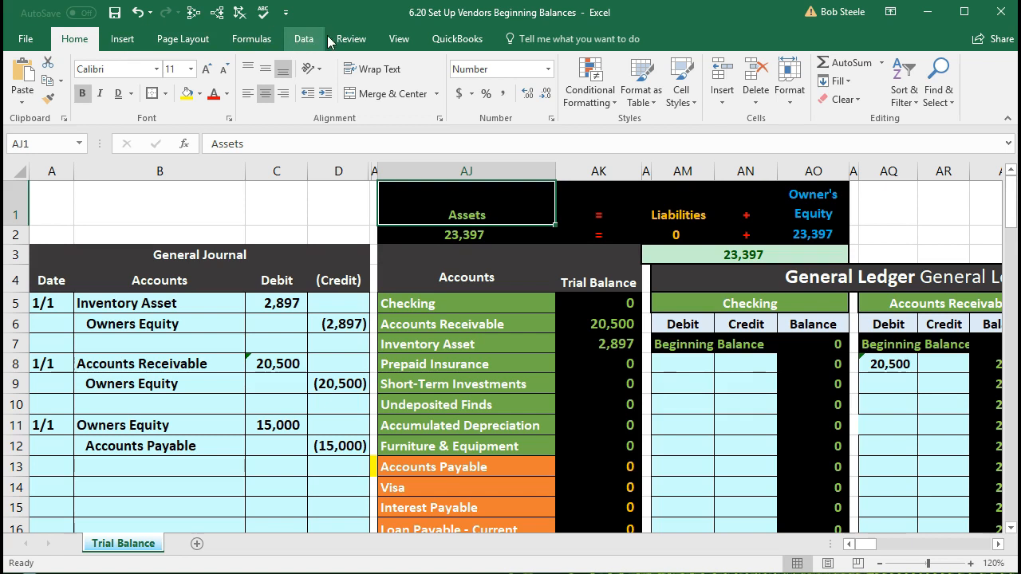
click(401, 40)
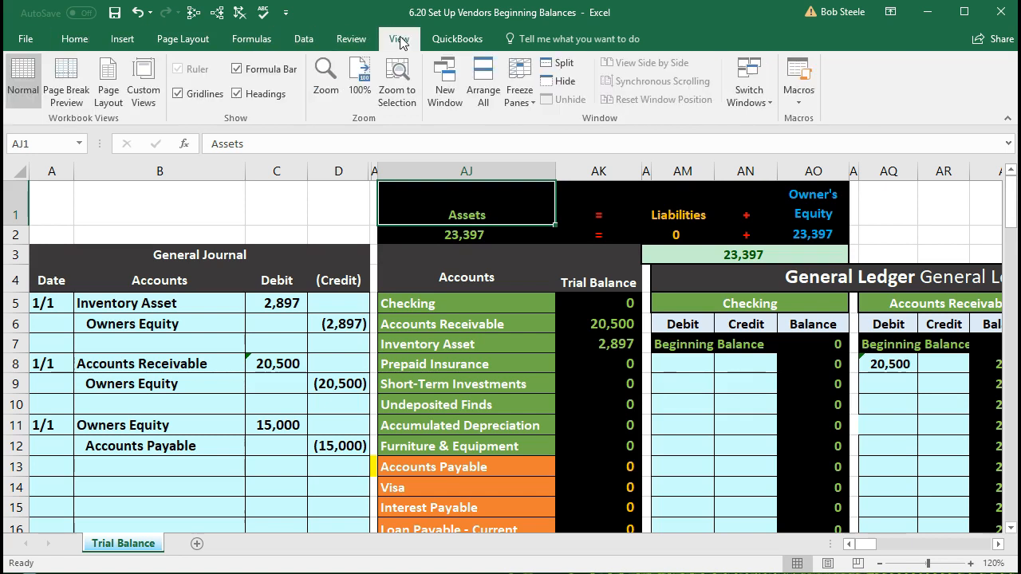
click(520, 94)
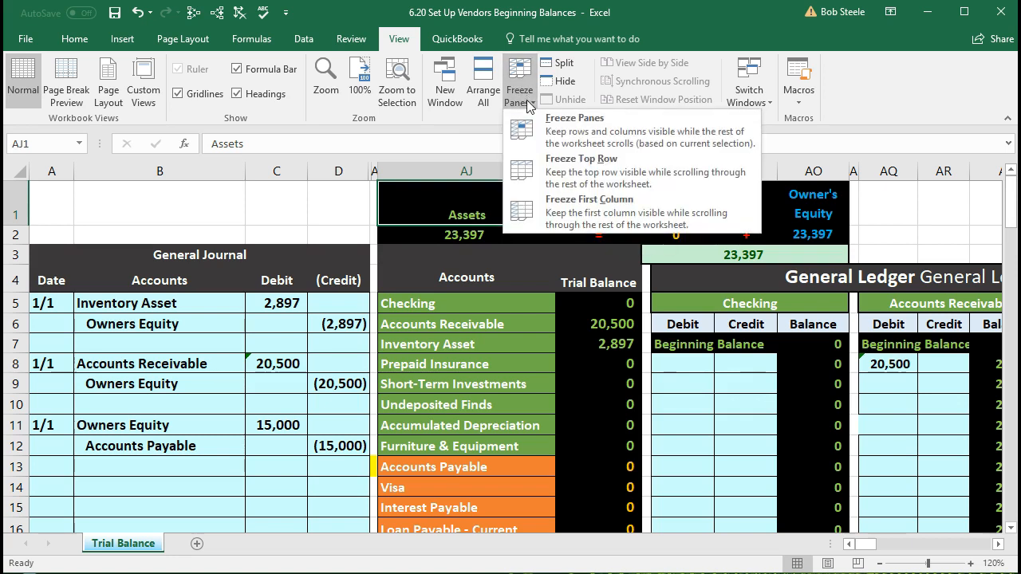
click(600, 130)
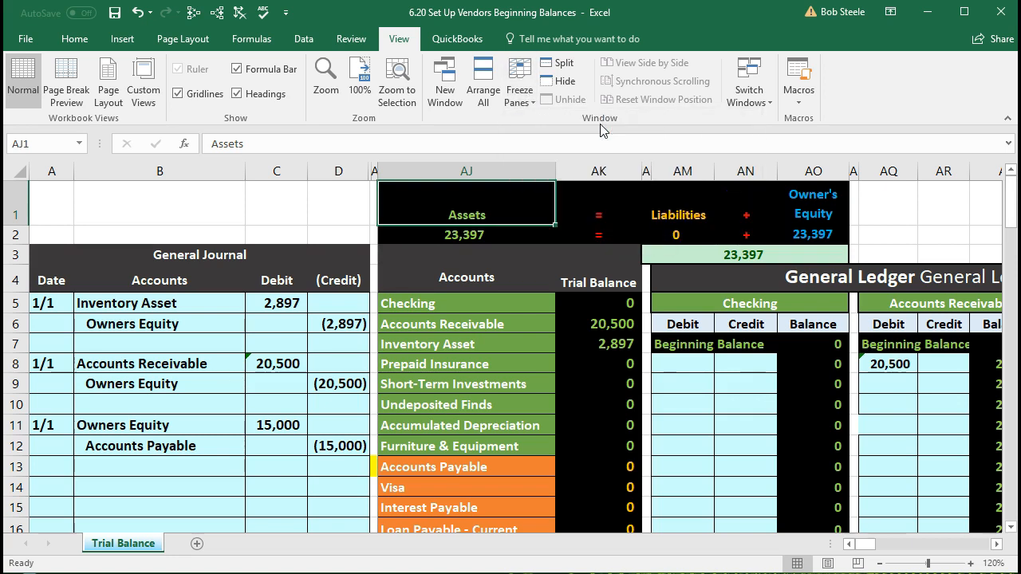
Post the journal's Owners Equity debit to the Owners Equity ledger by entering =C11 in BG15.
click(551, 444)
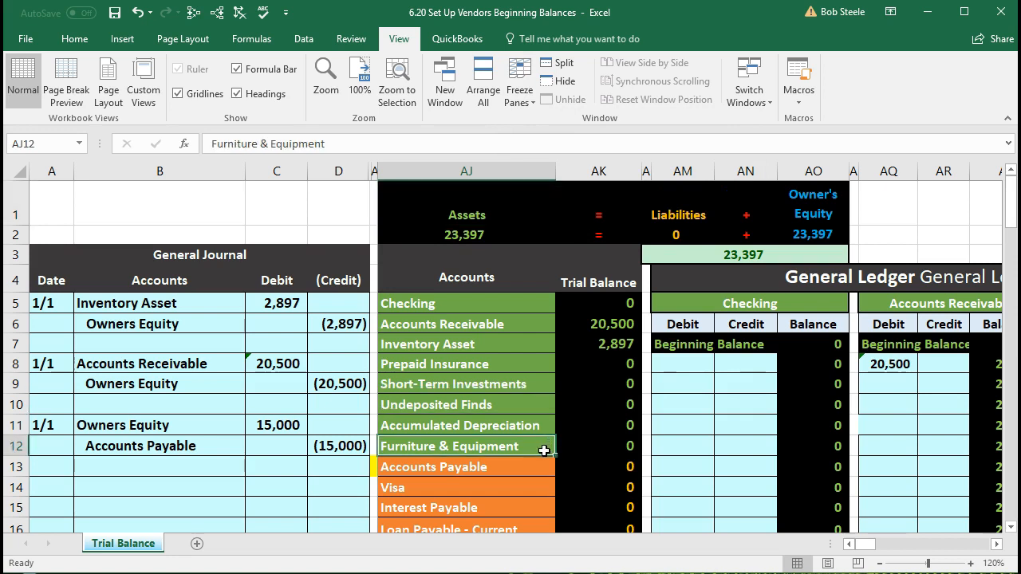
key(Right)
key(Right)
key(Right)
key(Right)
key(Right)
key(Right)
key(Right)
key(Right)
key(Right)
key(Right)
key(Right)
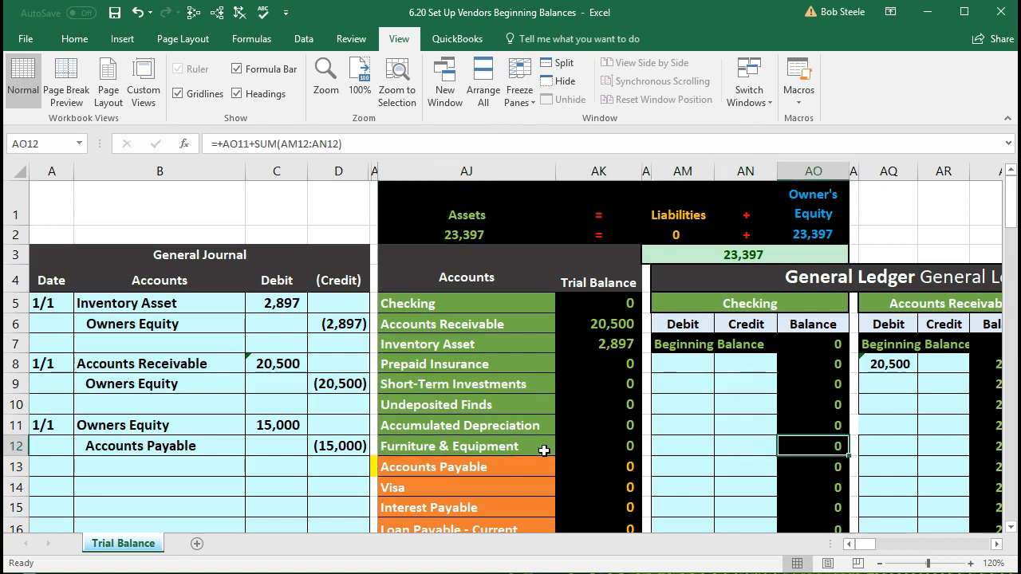
key(Right)
key(Right)
key(Right)
key(Right)
key(Right)
key(Right)
key(Right)
key(Right)
key(Right)
key(Right)
key(Right)
key(Right)
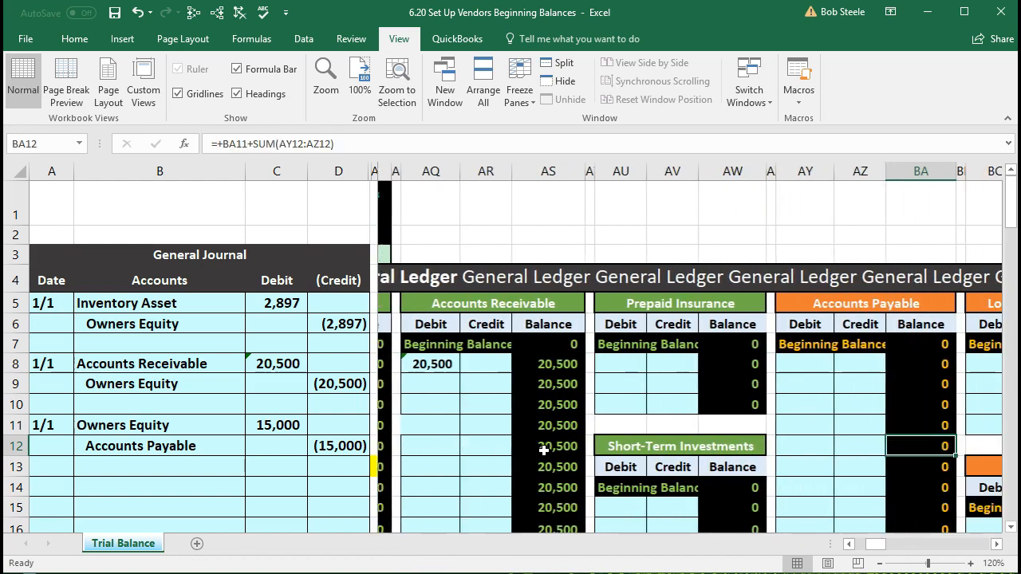
key(Right)
key(Right)
key(Right)
key(Right)
key(Right)
key(Right)
key(Right)
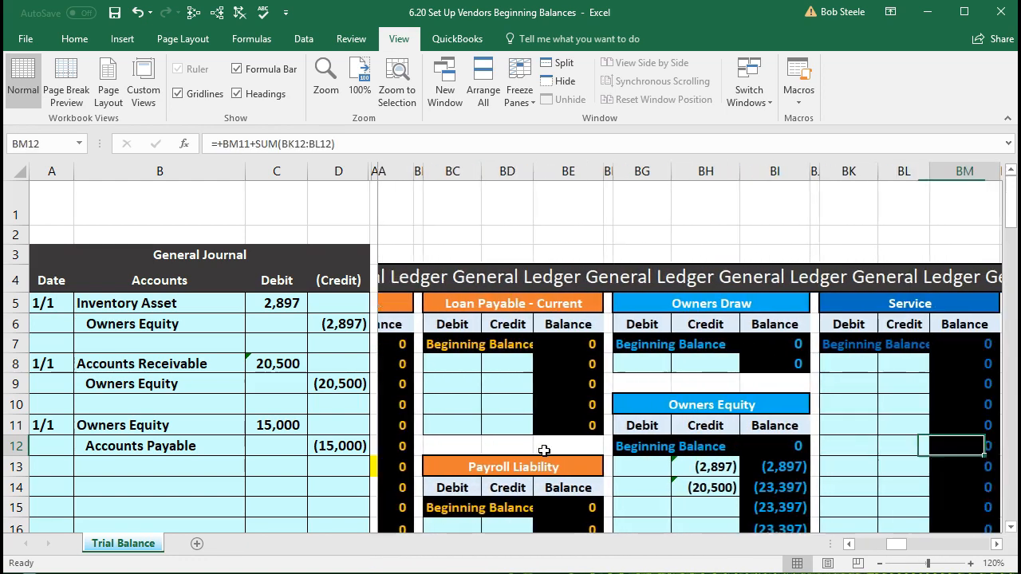
scroll(667, 332, down, 1)
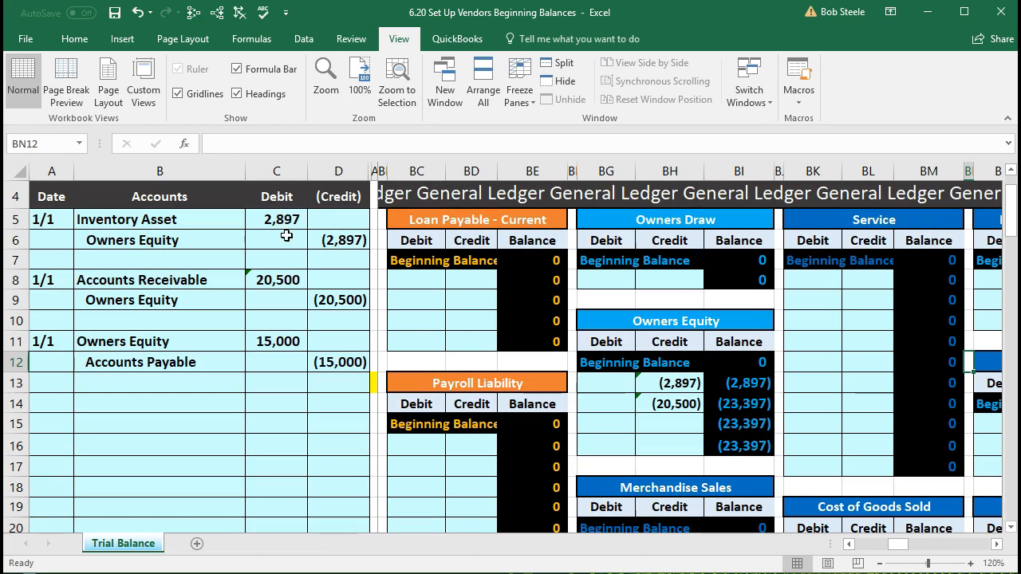
click(607, 424)
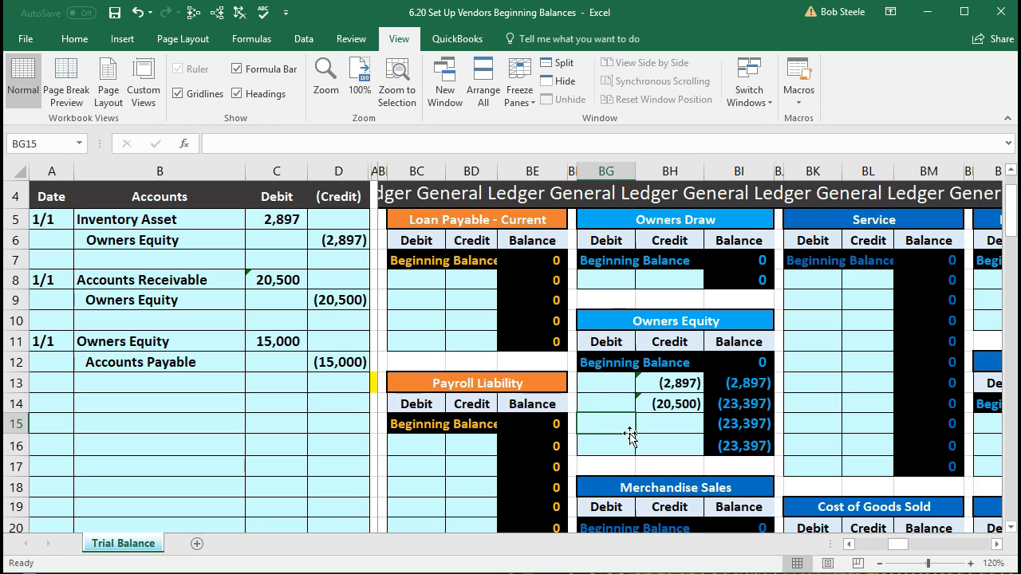
text(=)
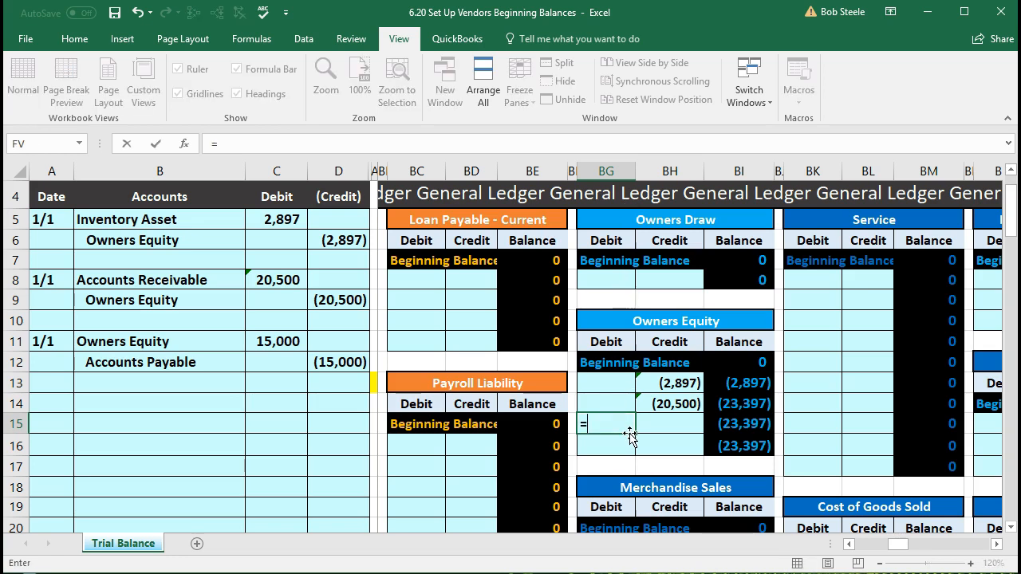
click(288, 337)
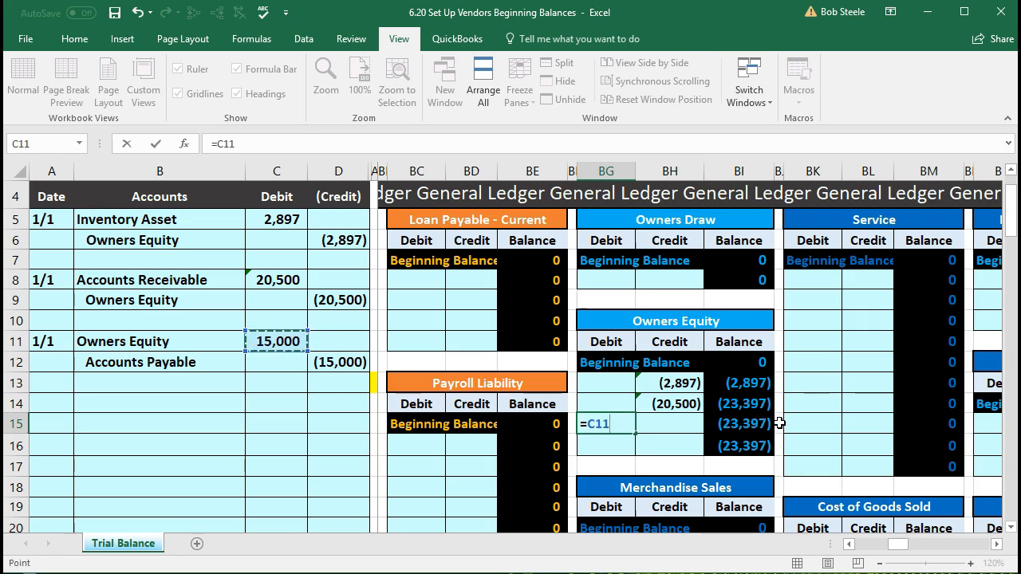
key(Return)
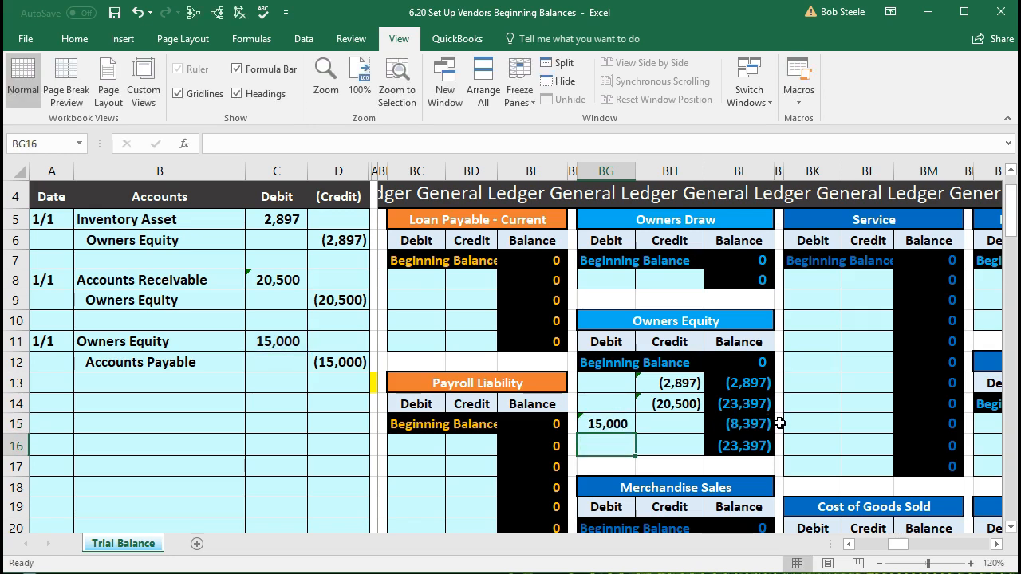
Check the ledger balance in BI15, clear the debit in BG15 and re-enter it as =c11.
click(742, 427)
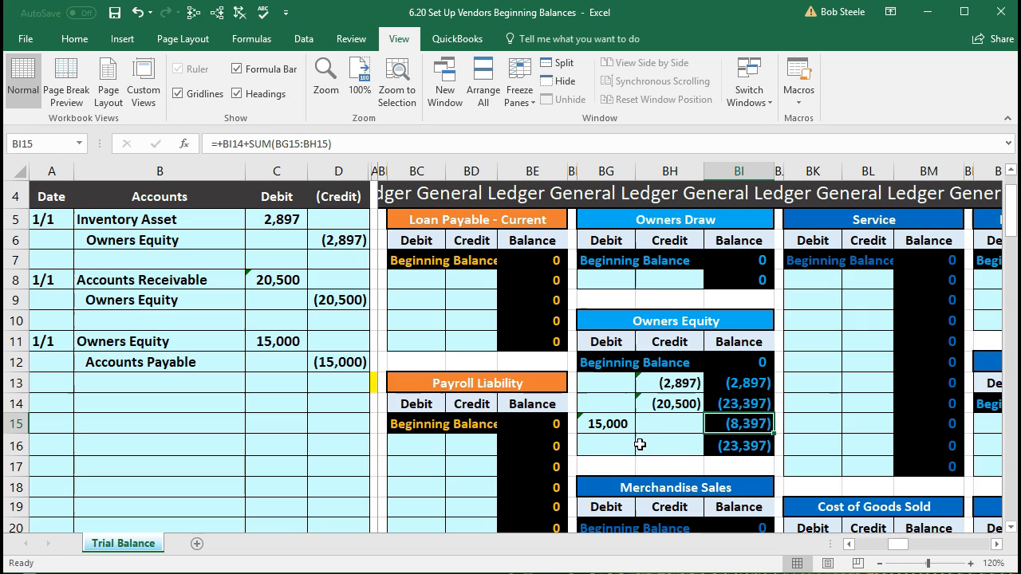
click(618, 424)
key(Delete)
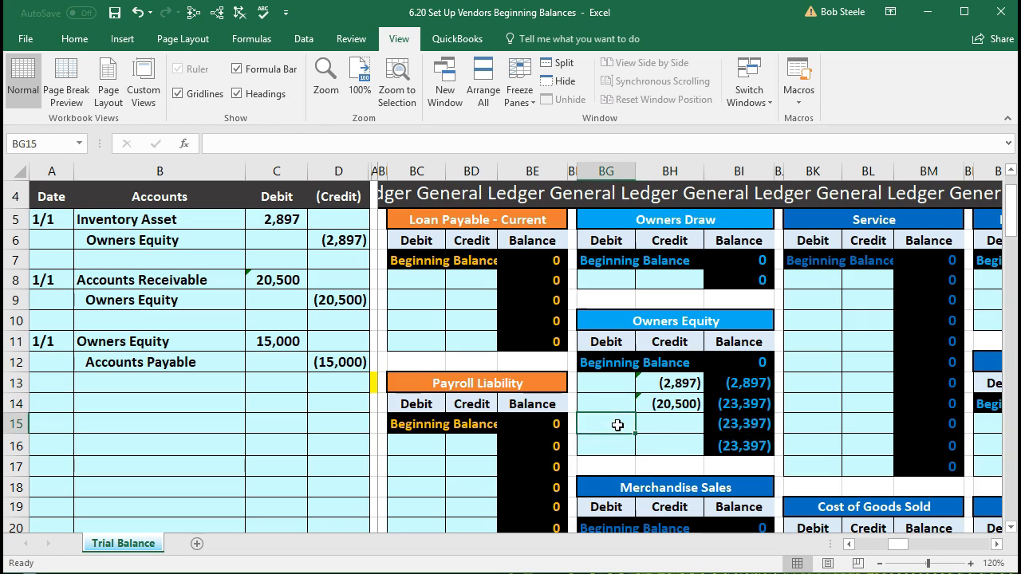
text(=)
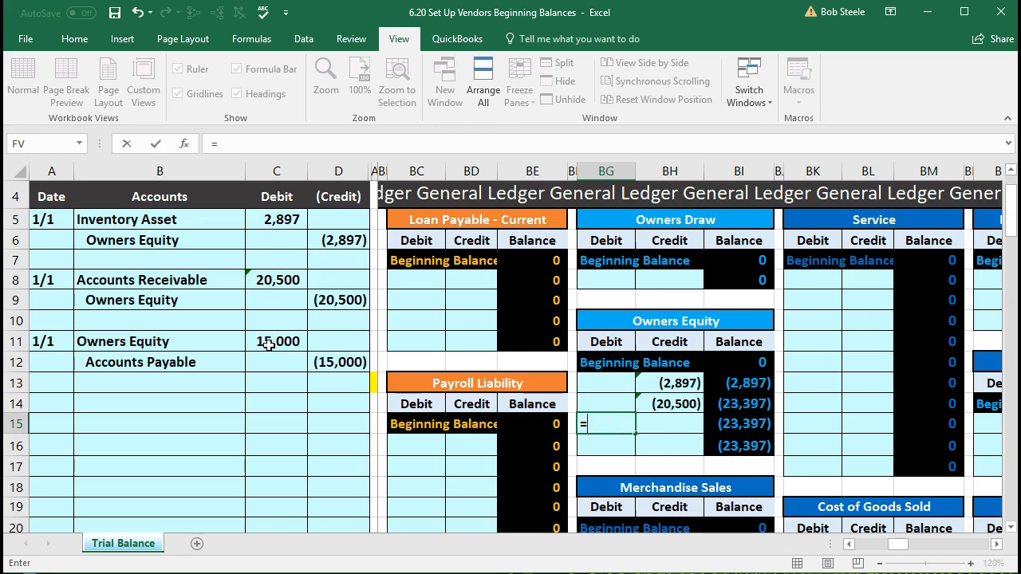
text(c11)
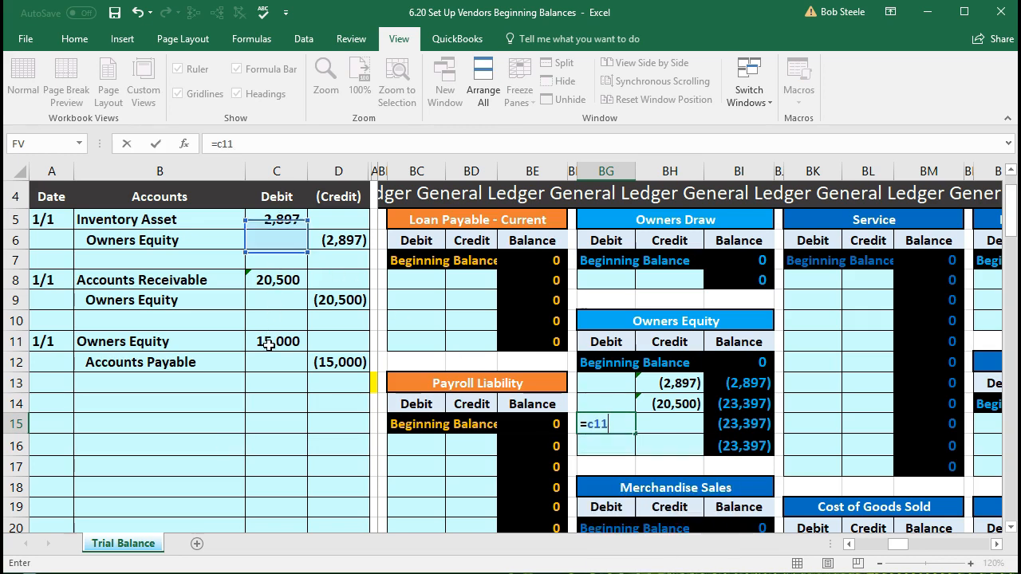
key(Return)
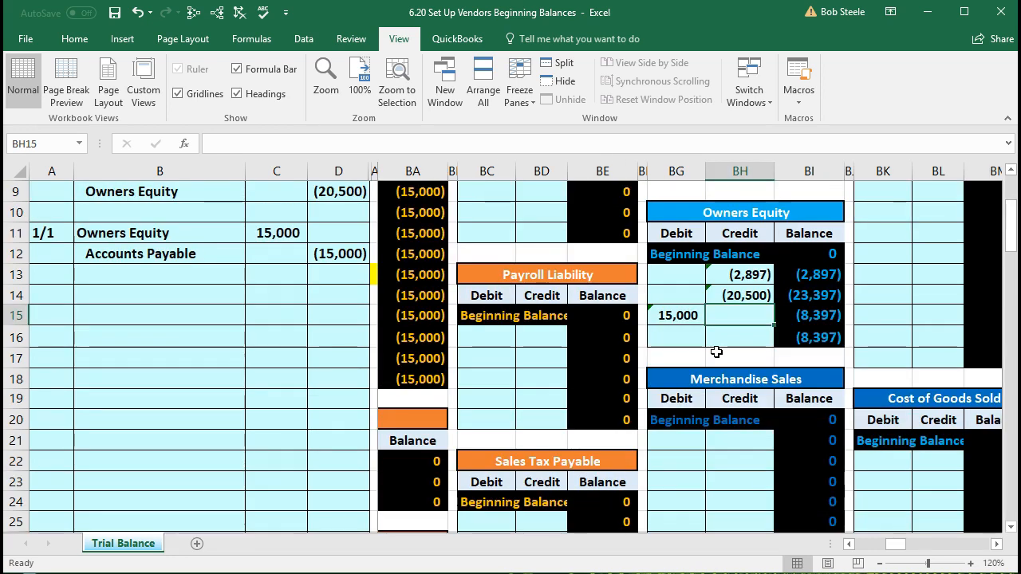
Examine the Accounts Payable and Owners Equity rows of the trial balance and the accounting equation in the first rows.
key(Left)
key(Left)
key(Left)
key(Left)
key(Left)
key(Left)
key(Left)
key(Left)
key(Left)
key(Left)
key(Left)
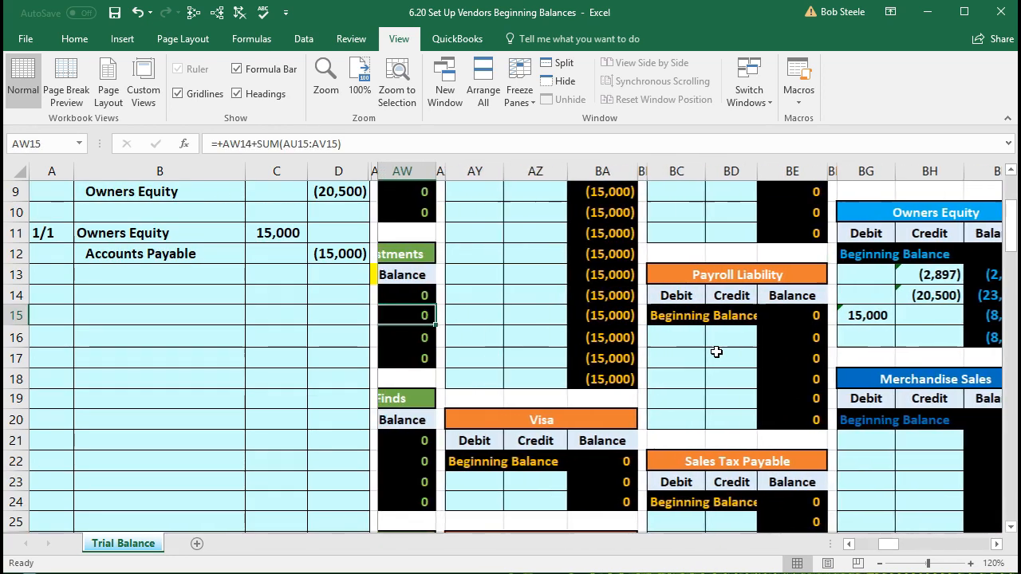
key(Left)
key(Left)
key(Left)
key(Left)
key(Home)
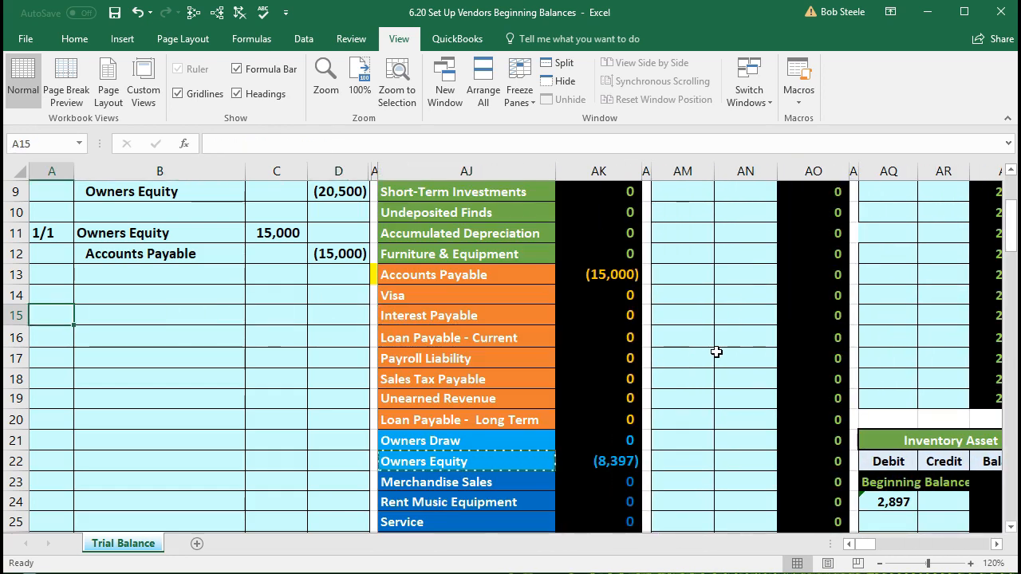
scroll(716, 352, up, 3)
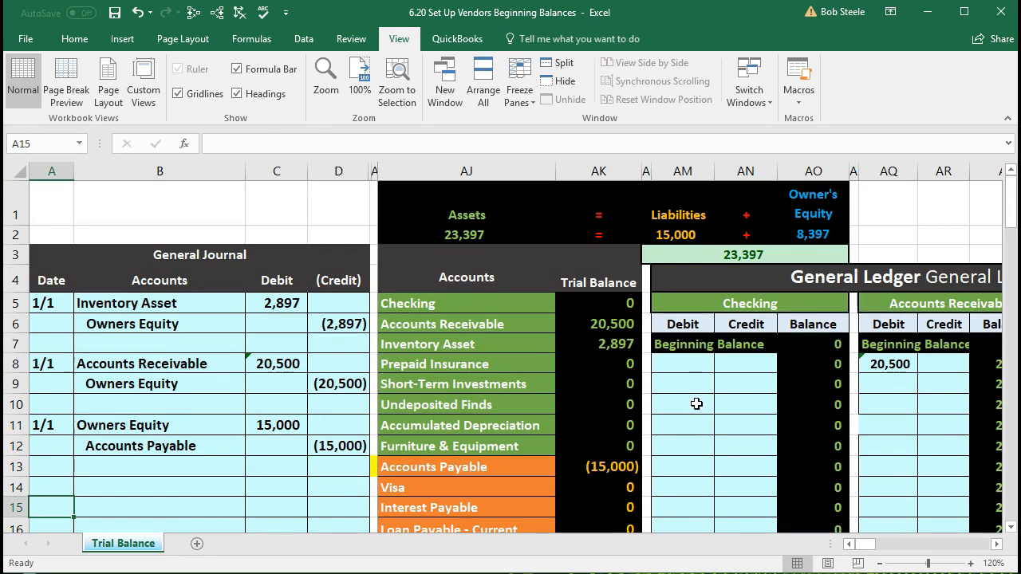
Trace the precedents of the trial balance amounts for Accounts Payable in AK13 and Owners Equity in AK22.
click(608, 464)
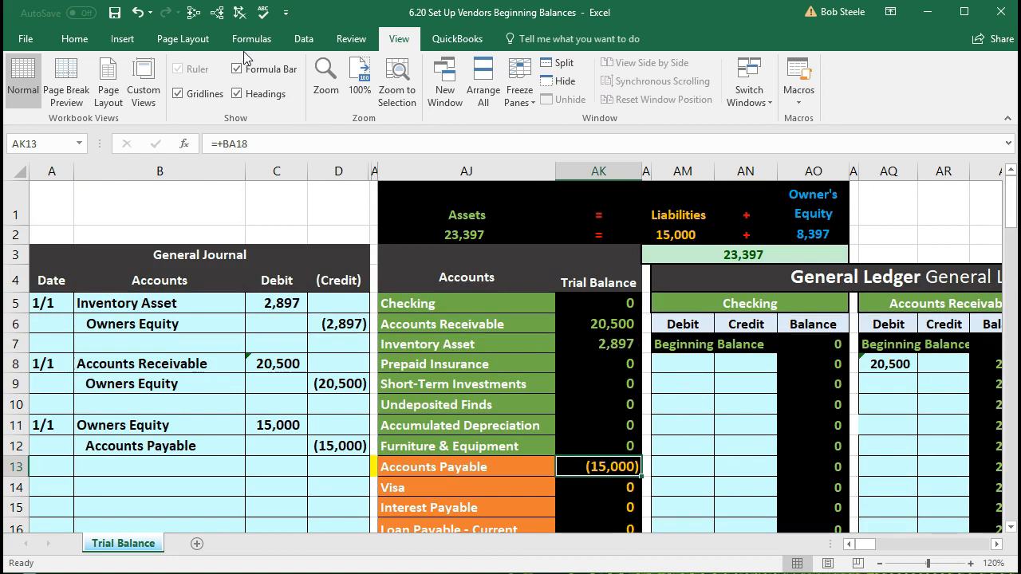
click(193, 12)
scroll(492, 435, down, 3)
scroll(492, 436, down, 3)
click(598, 378)
click(194, 12)
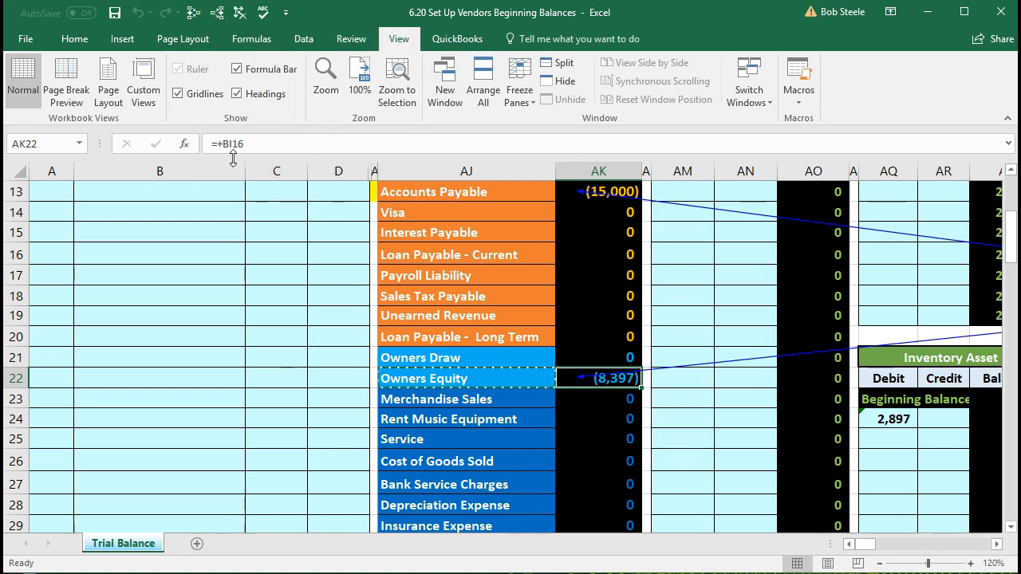
Follow the Owners Equity precedent arrow across the General Ledger to its source balance in BI16 and return to the trial balance.
drag(862, 543, 905, 550)
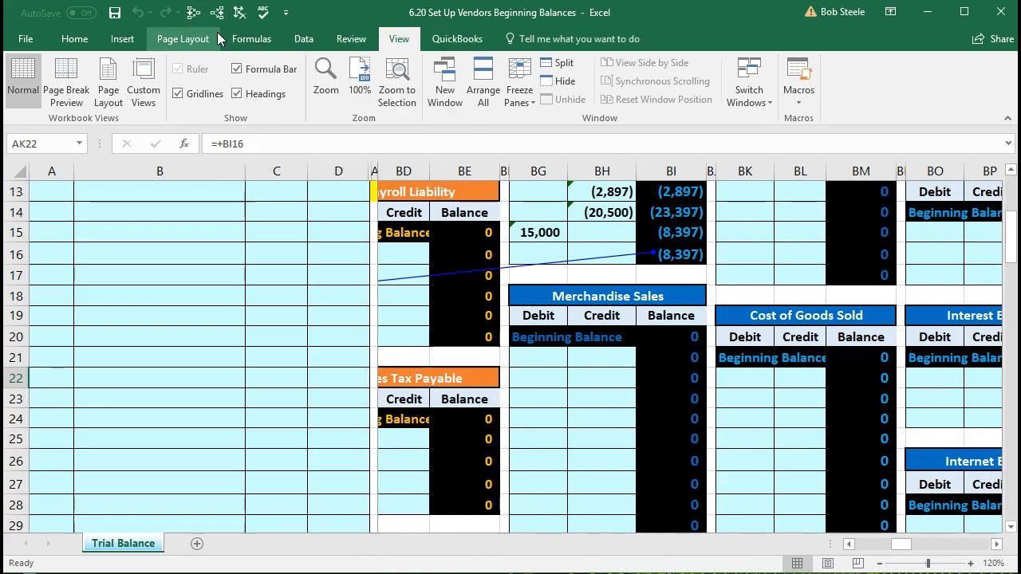
click(253, 40)
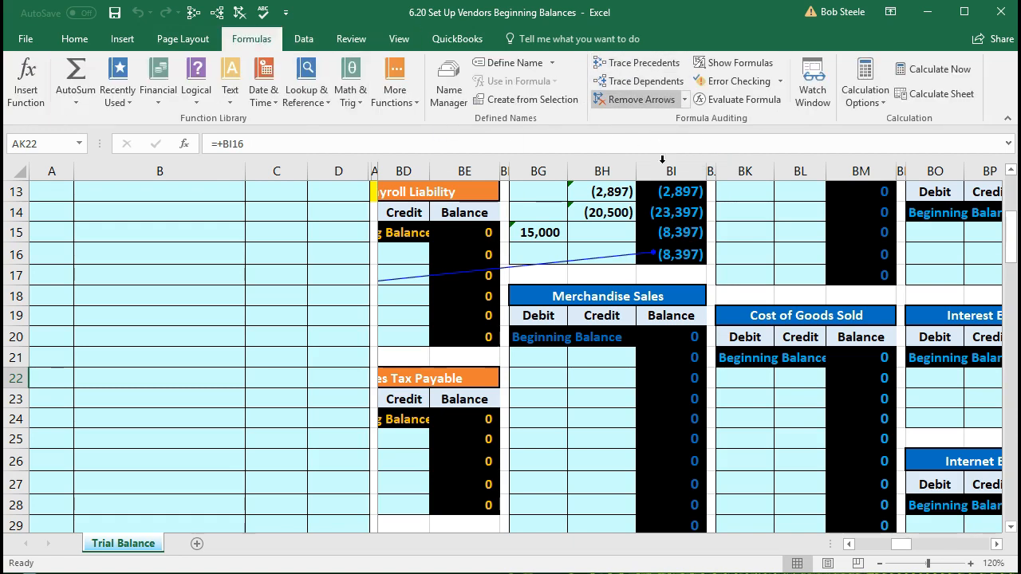
click(758, 418)
key(Left)
key(Left)
key(Left)
key(Left)
key(Left)
key(Left)
key(Left)
key(Left)
key(Left)
key(Left)
key(Left)
key(Left)
key(Left)
key(Left)
key(Left)
key(Left)
key(Left)
key(Left)
key(Left)
key(Left)
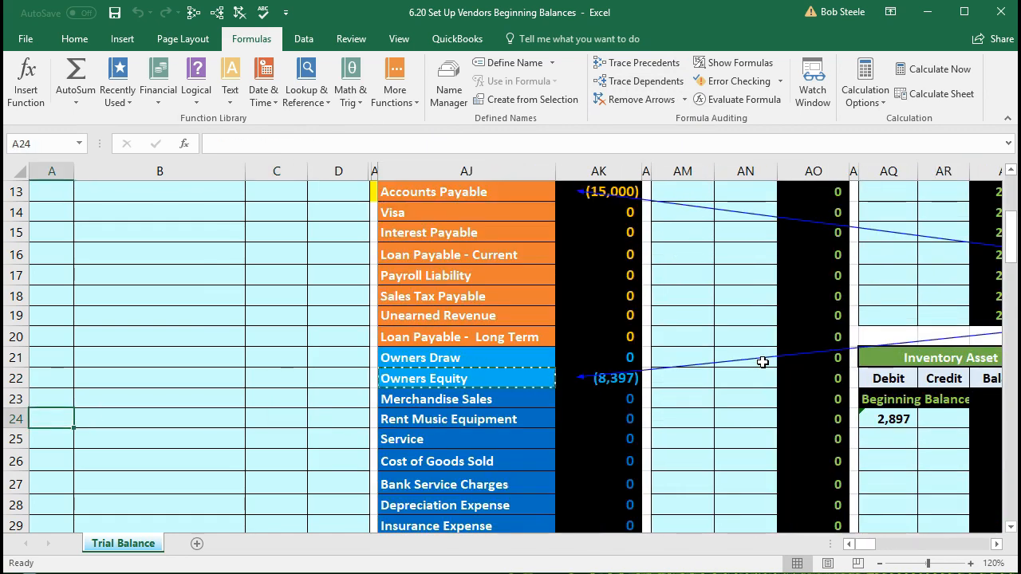
Check the trial balance amounts for Accounts Receivable, Inventory Asset, Accounts Payable and Owners Equity, summing the two assets in AK6:AK7.
scroll(763, 363, up, 3)
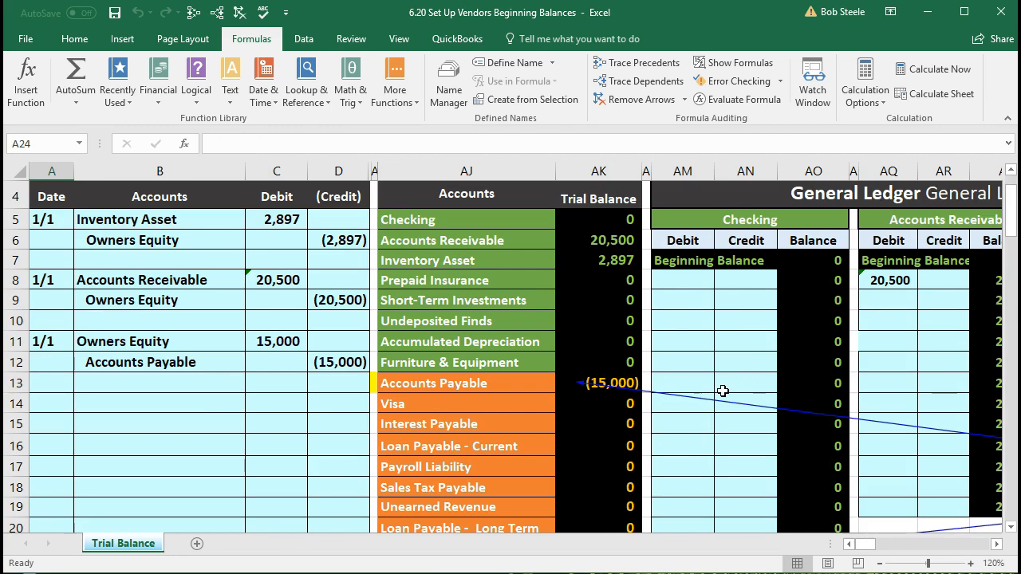
click(626, 239)
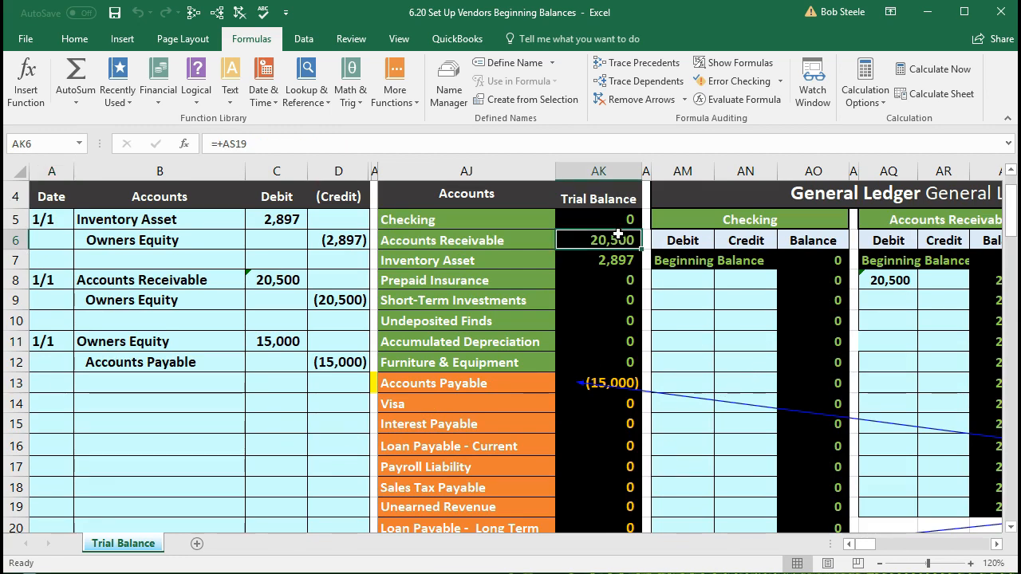
click(608, 261)
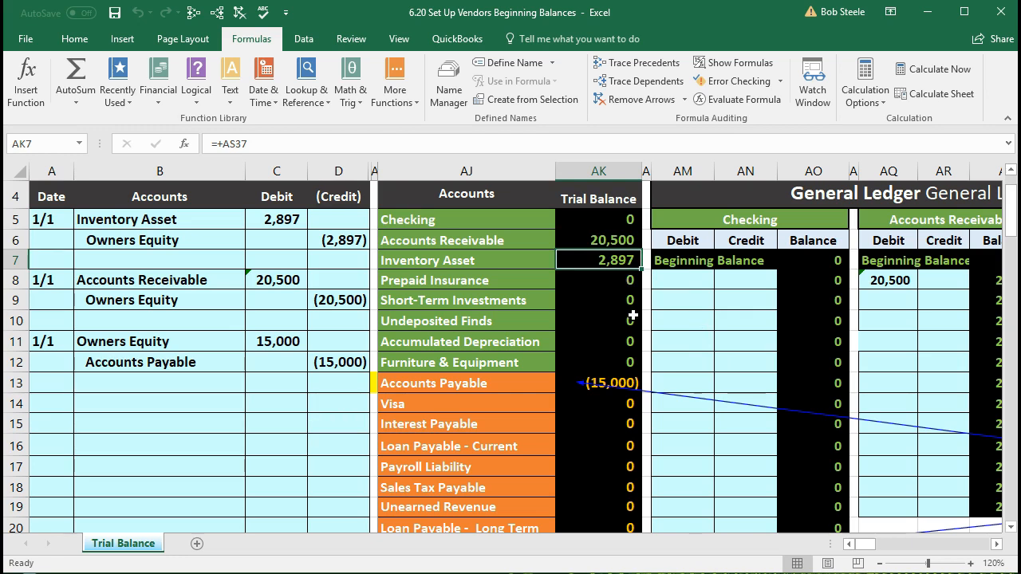
drag(606, 239, 616, 264)
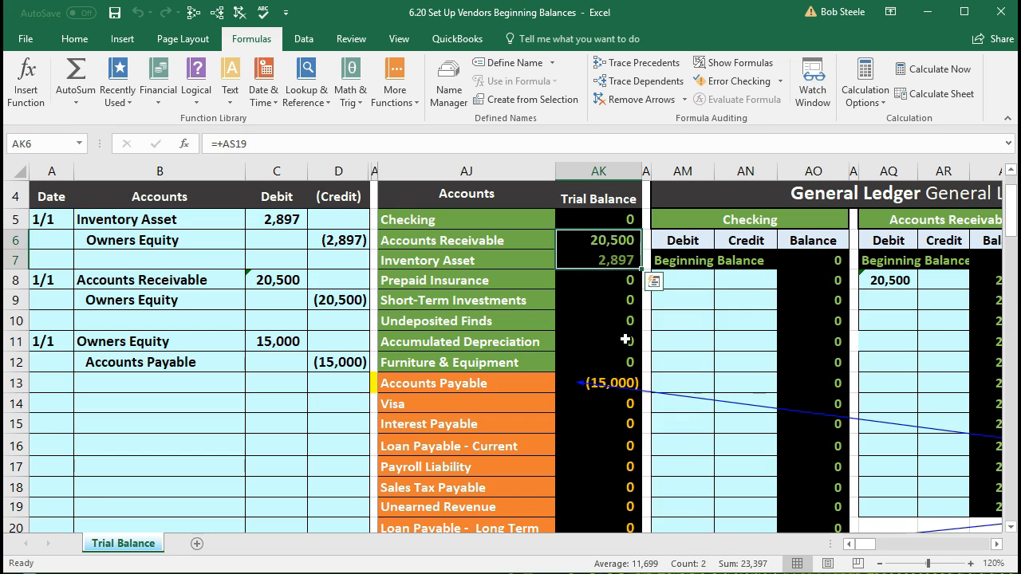
click(624, 376)
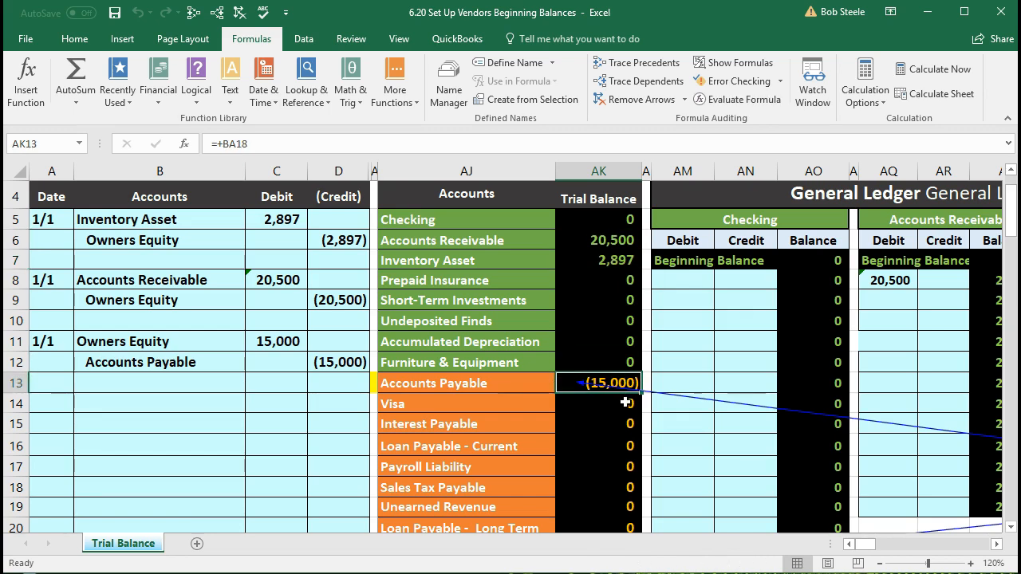
scroll(624, 402, down, 2)
click(627, 441)
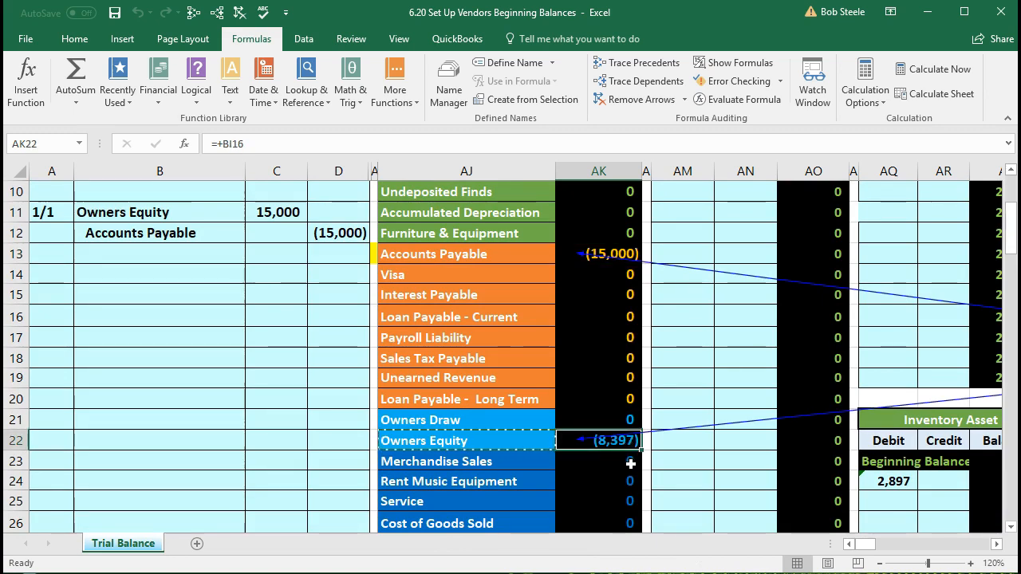
Compare the sum of AK6:AK13 with Owners Equity in AK22 and check the Total Debits - Total (credits) and Net Income rows.
scroll(630, 463, up, 2)
scroll(630, 463, up, 1)
drag(620, 324, 621, 468)
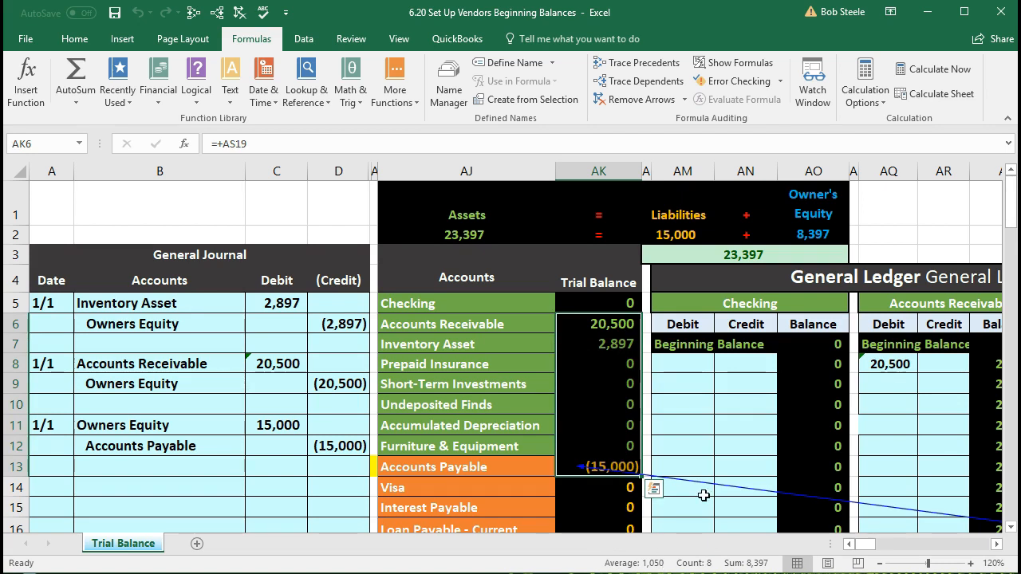
scroll(704, 496, down, 3)
click(638, 445)
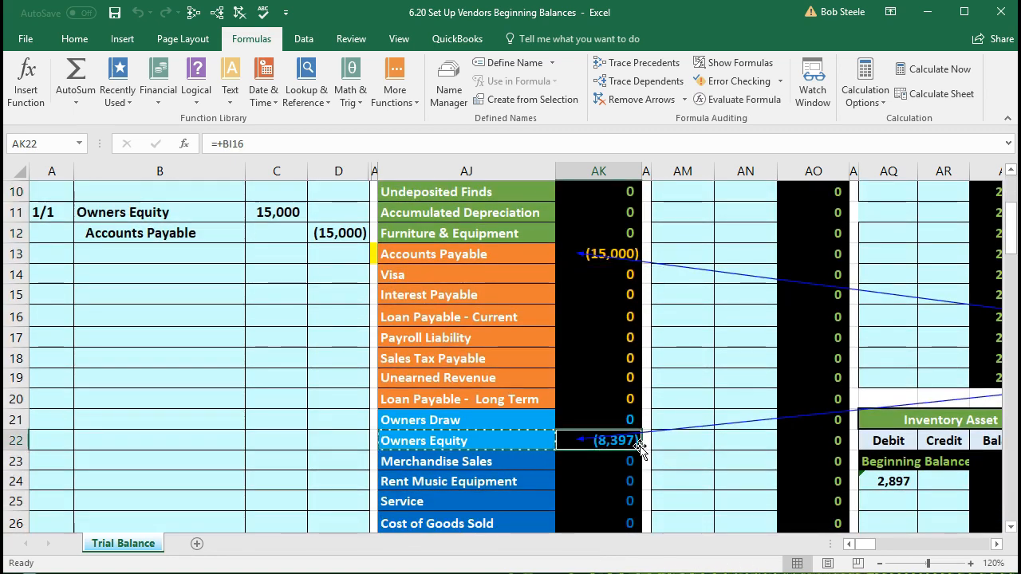
scroll(638, 447, down, 2)
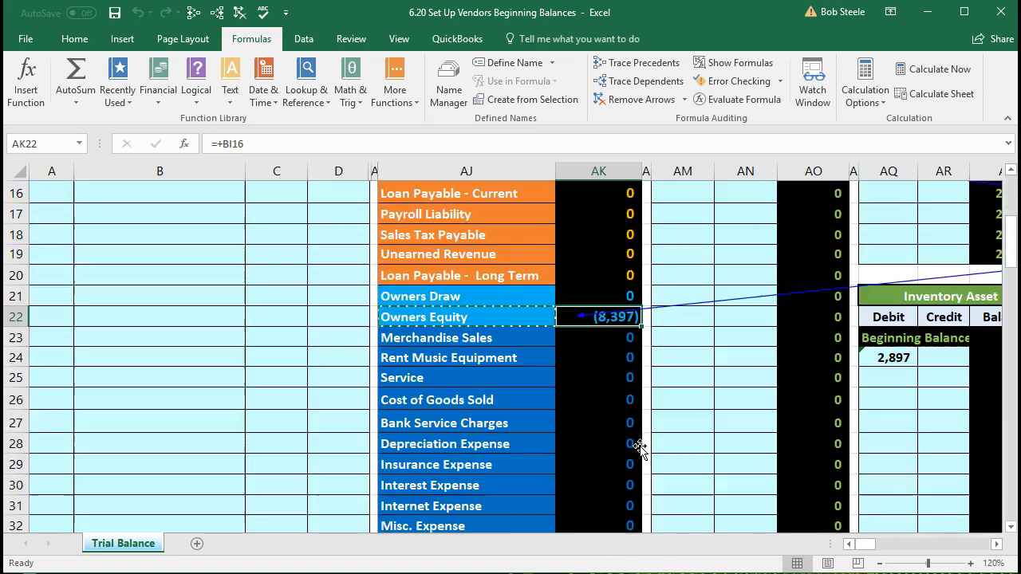
scroll(638, 447, down, 3)
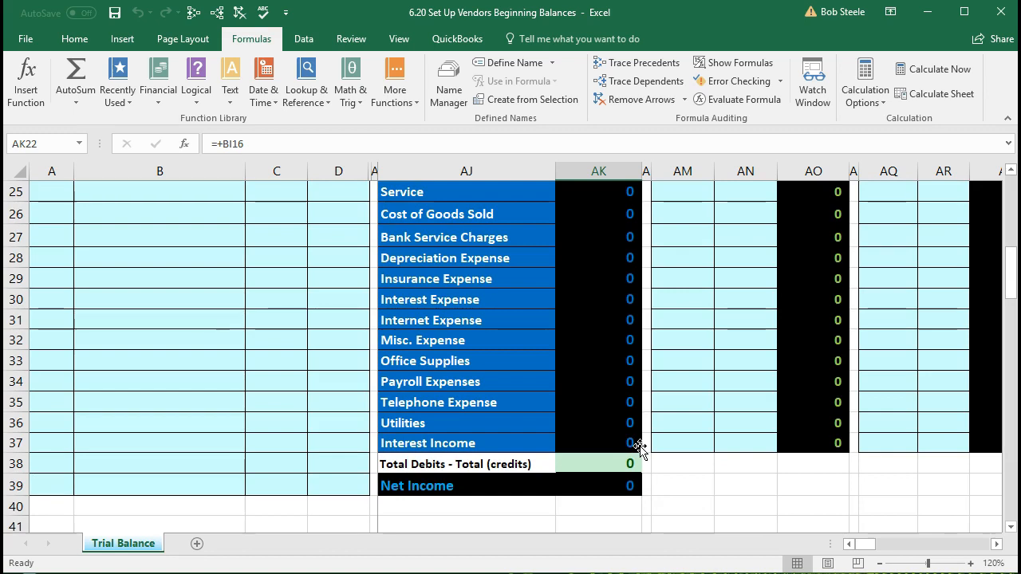
scroll(638, 447, up, 7)
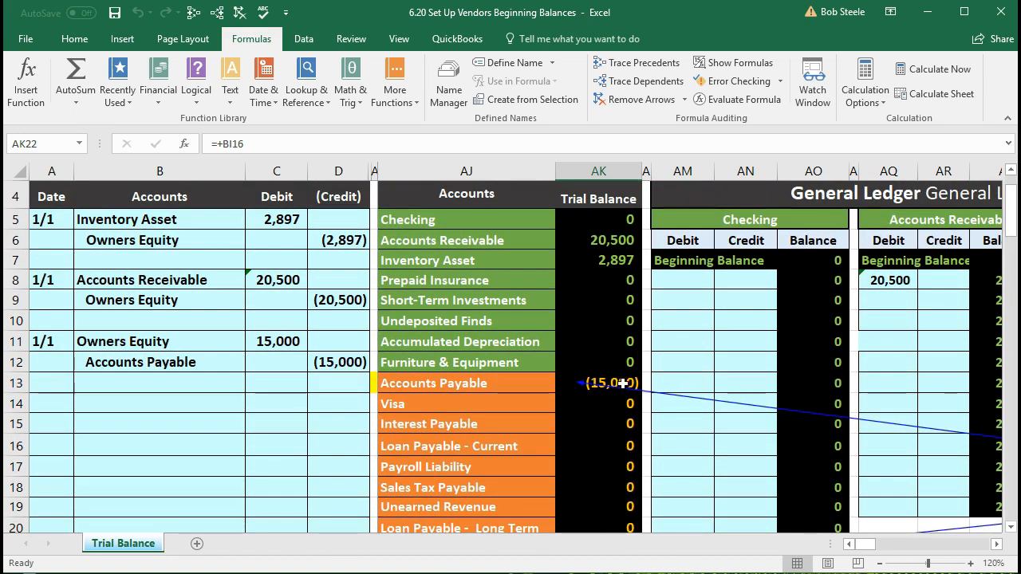
scroll(611, 293, up, 1)
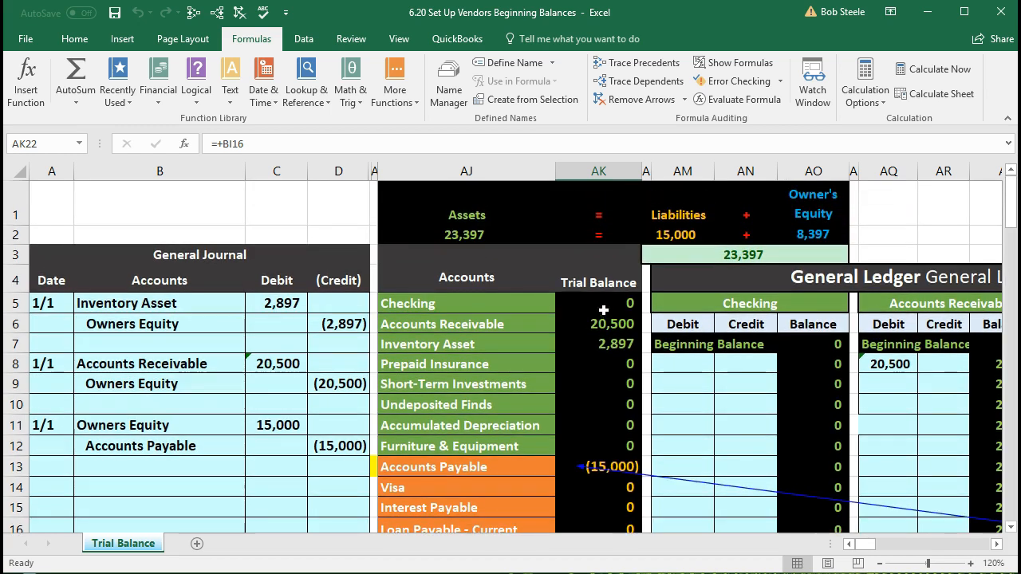
Inspect the formulas behind Assets, Liabilities and Owner's Equity in row 2 of the accounting equation.
double_click(463, 234)
key(Return)
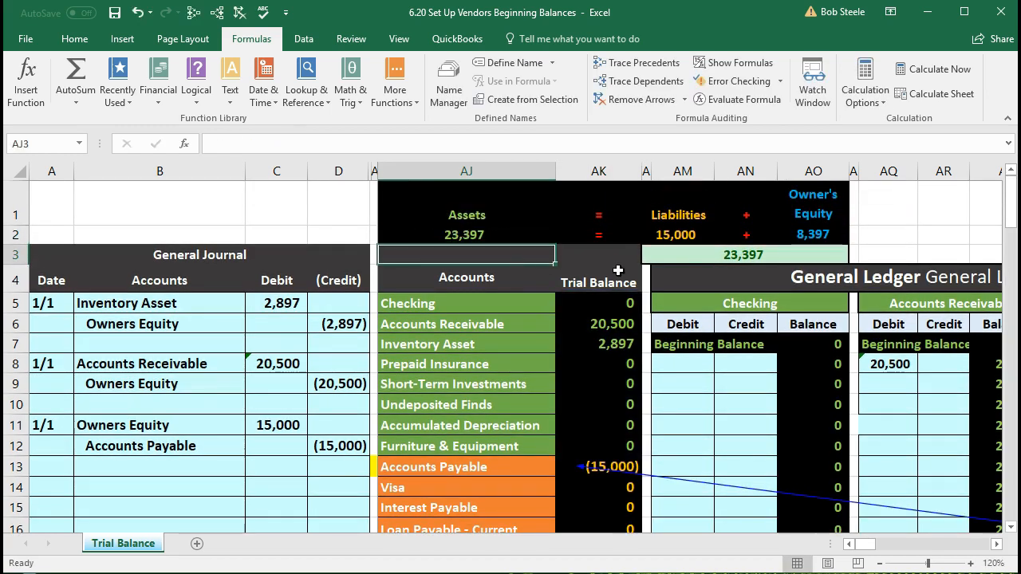
double_click(656, 234)
key(Escape)
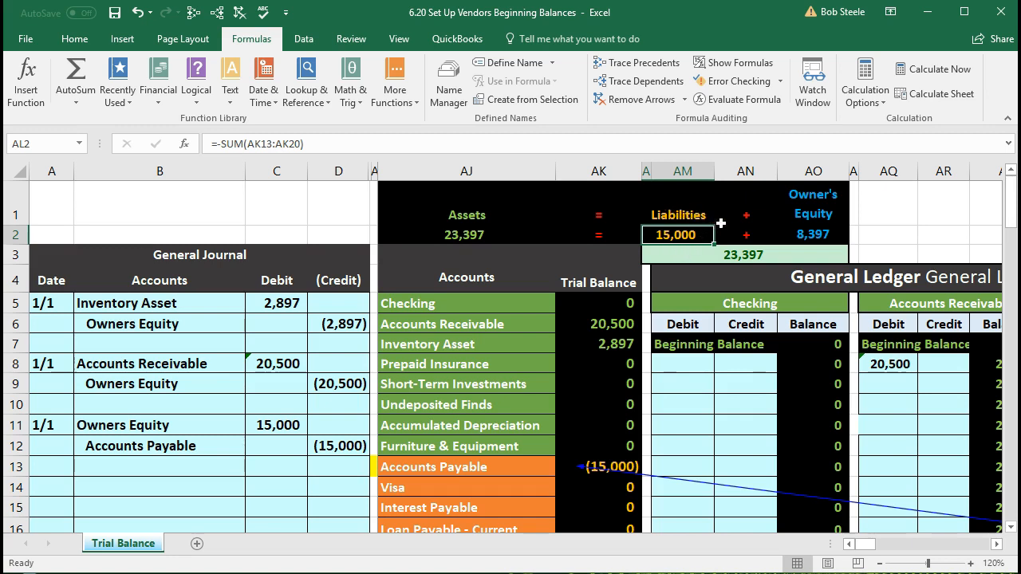
double_click(804, 235)
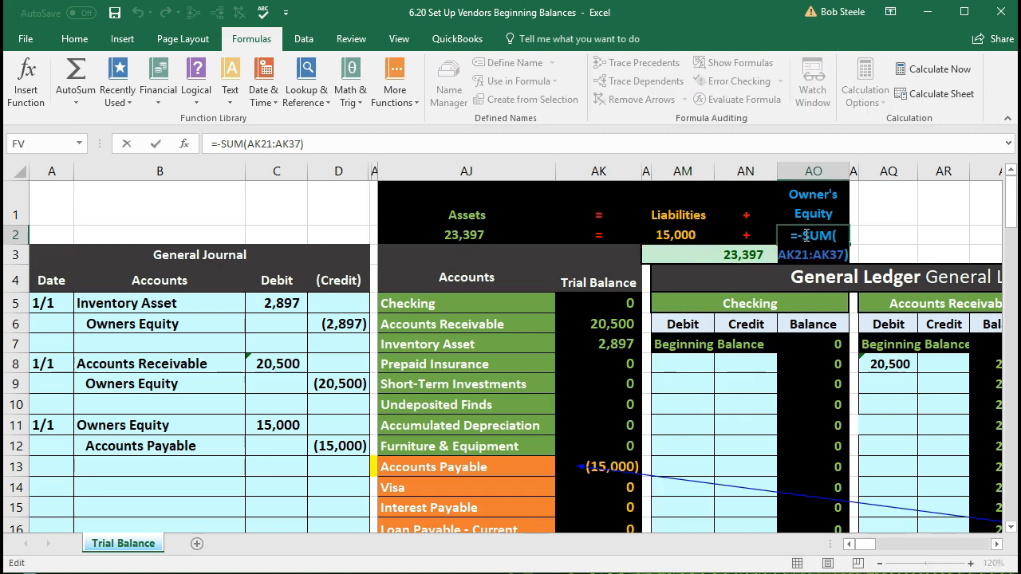
key(Return)
click(694, 236)
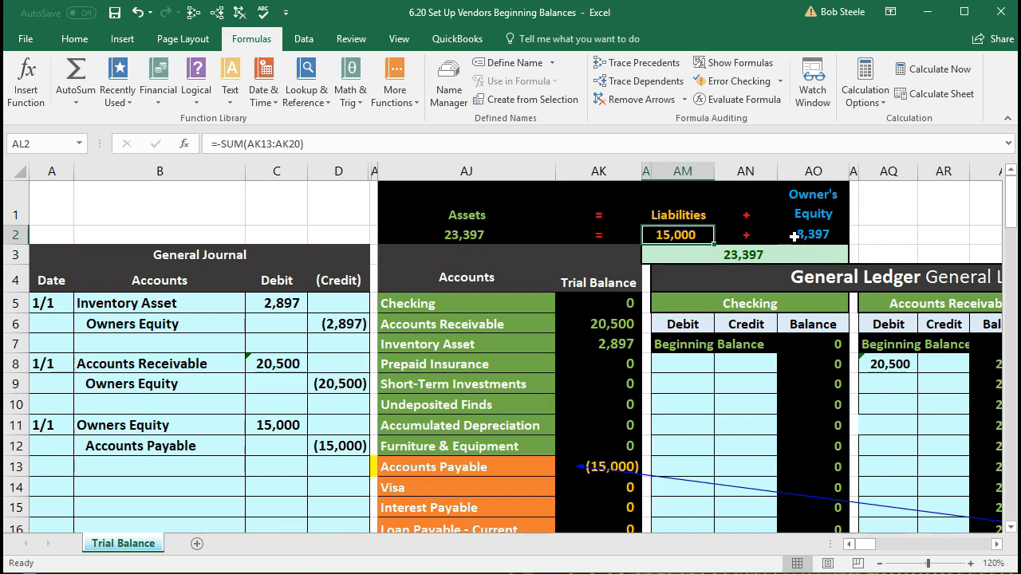
click(795, 236)
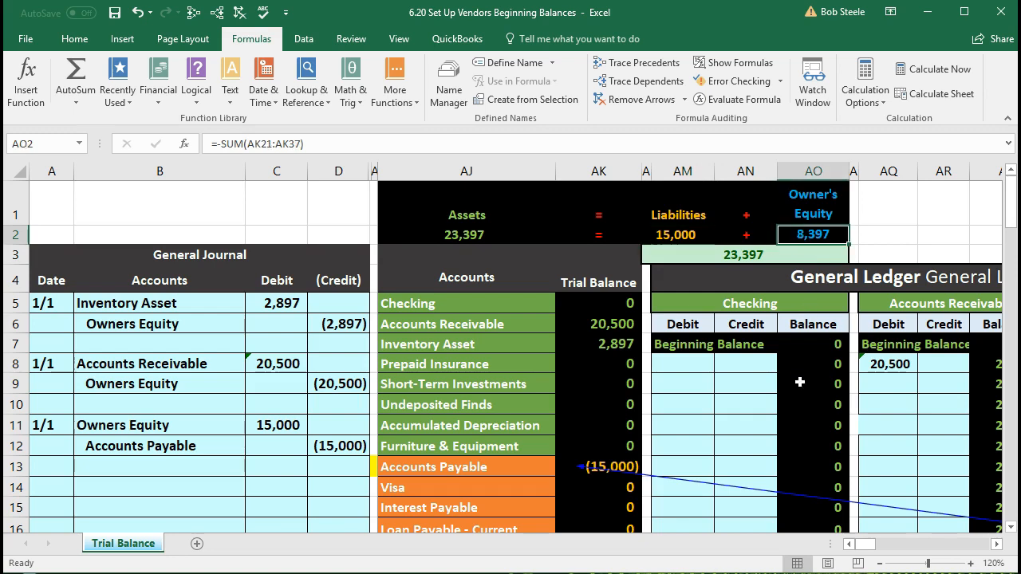
Sum all asset and liability balances in AK6:AK20 to compare them with the Owners Equity balance.
scroll(802, 391, down, 2)
scroll(749, 353, up, 1)
scroll(749, 353, up, 1)
scroll(513, 281, down, 1)
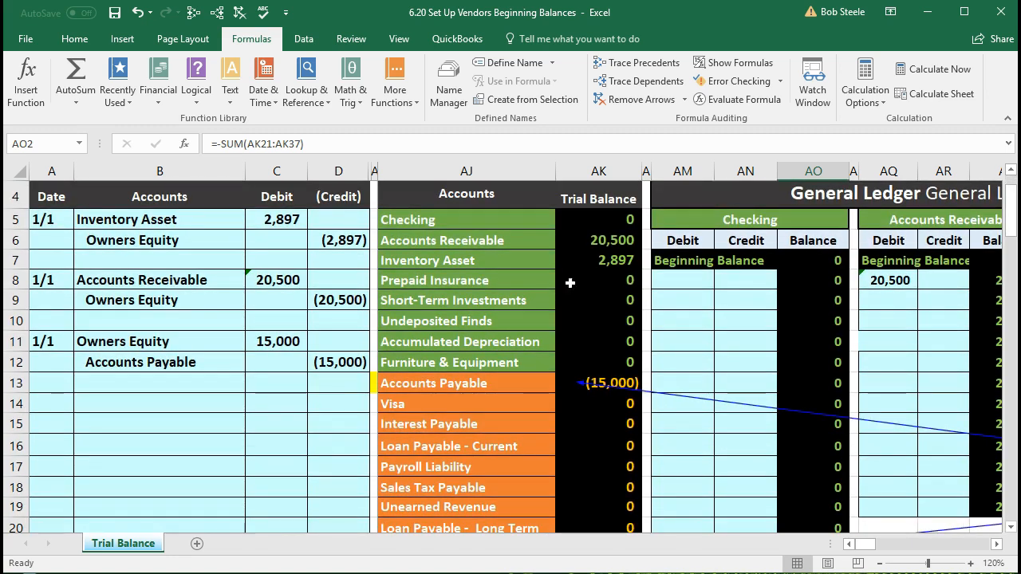
drag(606, 239, 610, 440)
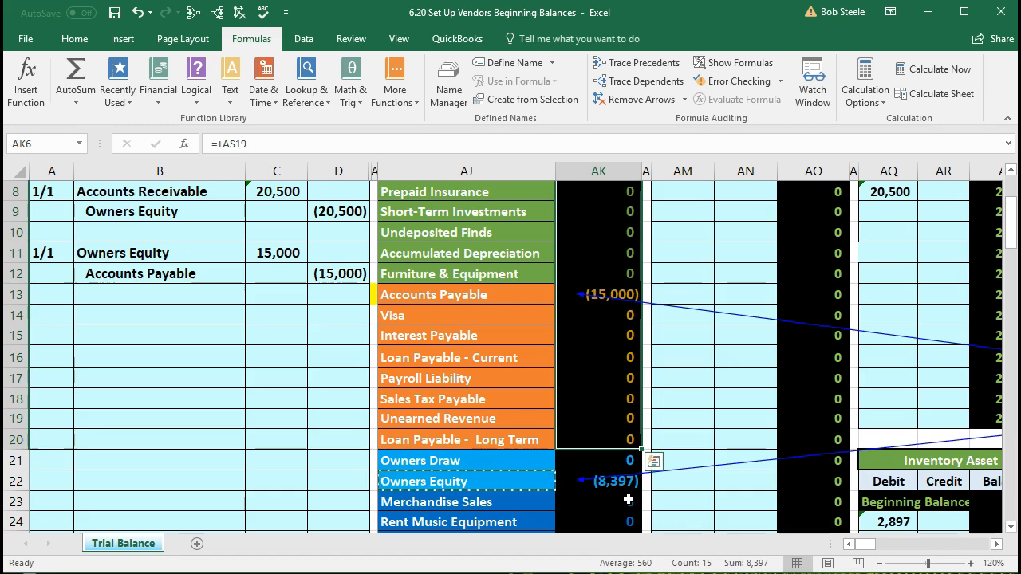
click(310, 440)
scroll(308, 441, up, 3)
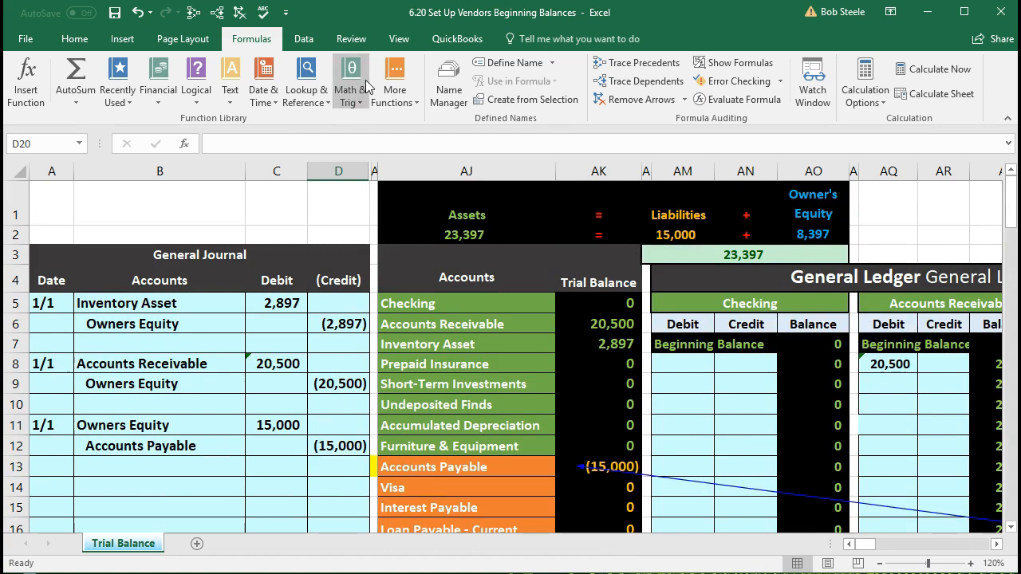
Unfreeze the worksheet panes so that all rows and columns scroll together.
click(399, 39)
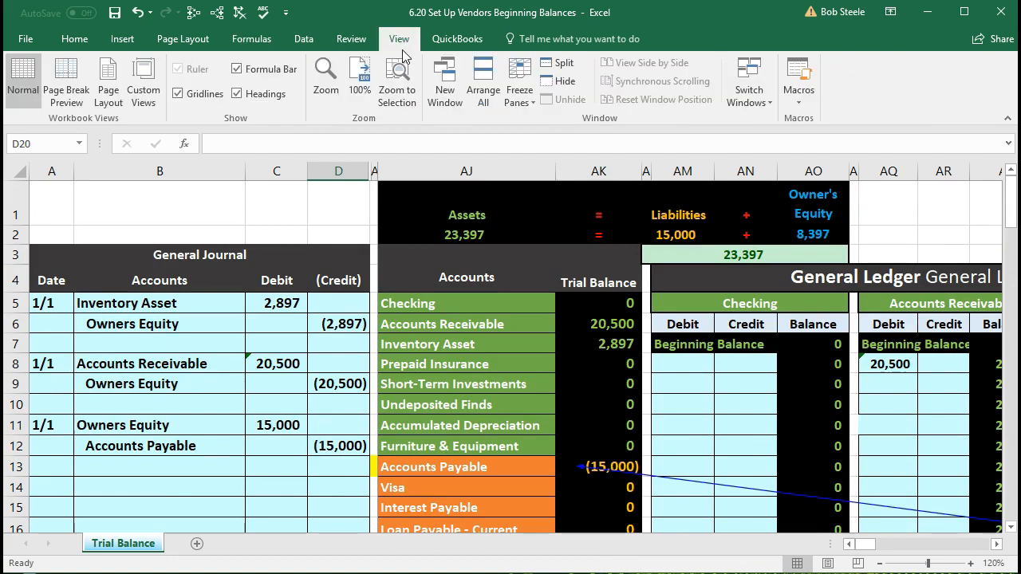
click(517, 94)
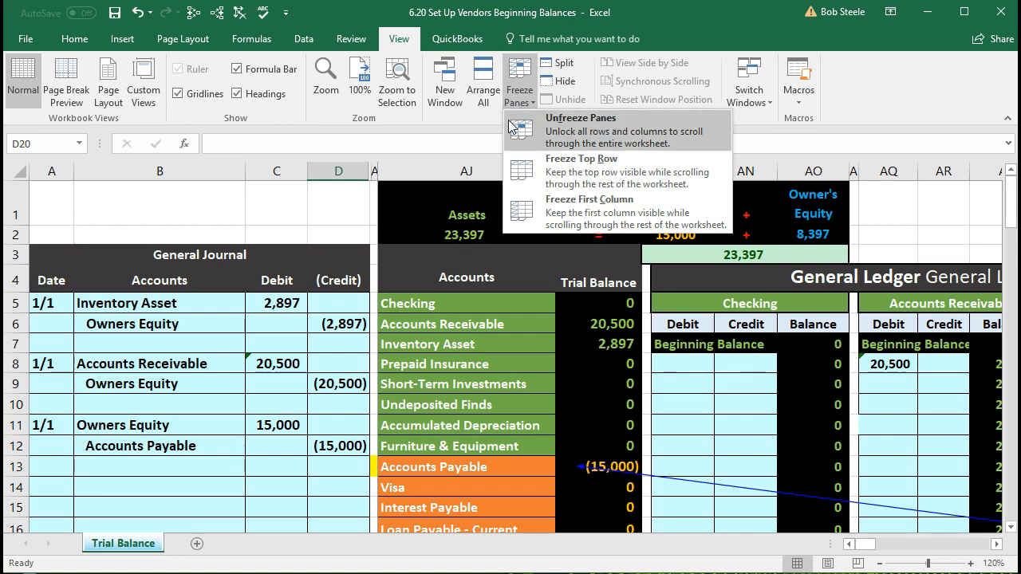
click(593, 131)
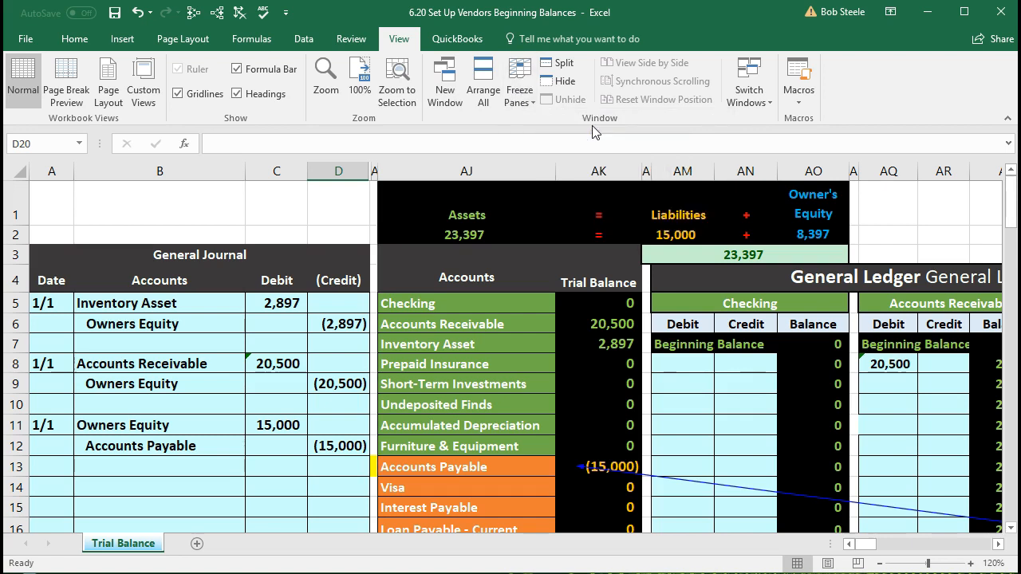
click(570, 396)
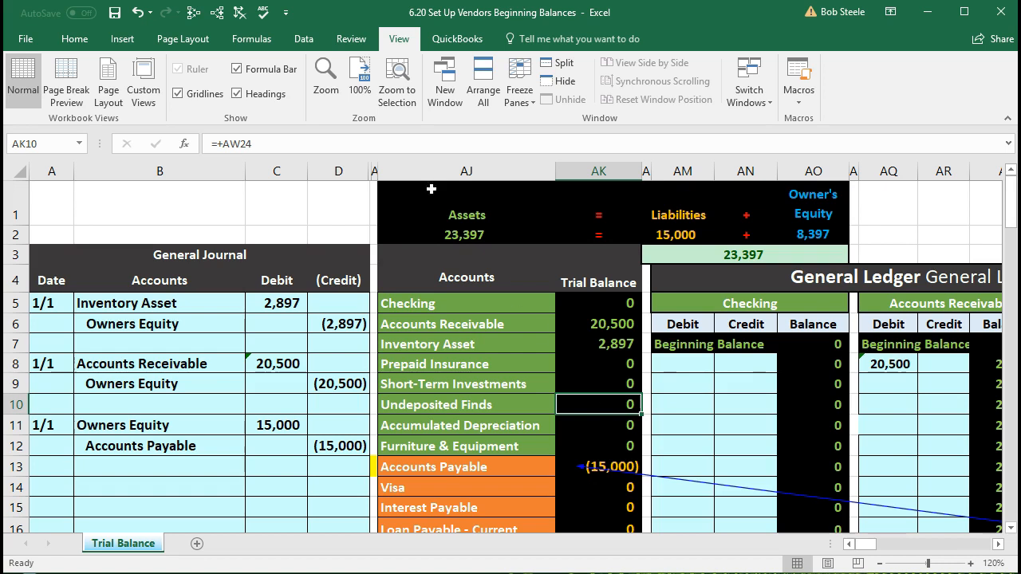
Remove the existing tracer arrows and trace the dependents of Accounts Payable in AK13 and Owners Equity in AK22.
click(240, 23)
scroll(563, 415, down, 1)
click(584, 389)
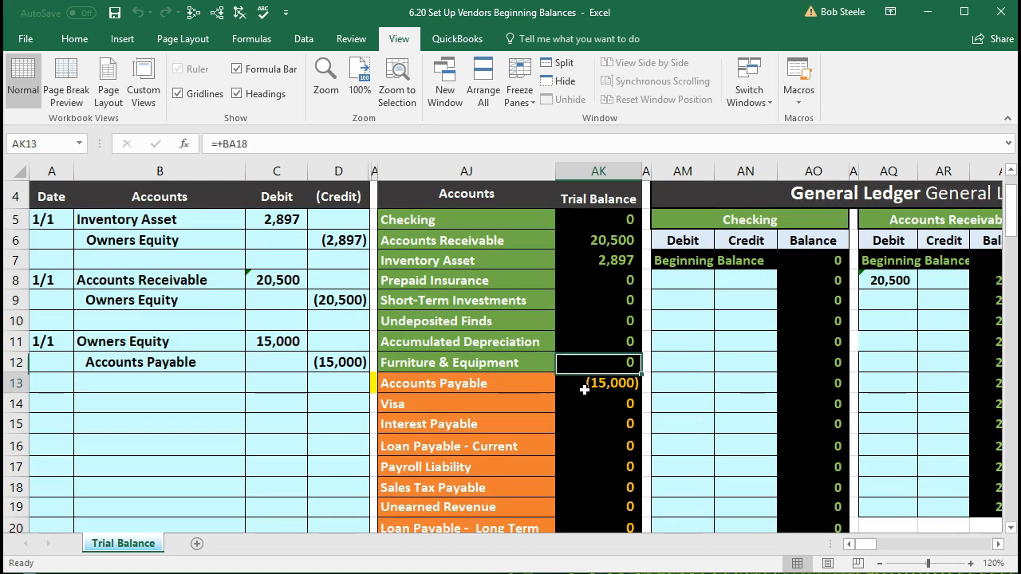
click(213, 13)
scroll(623, 490, down, 2)
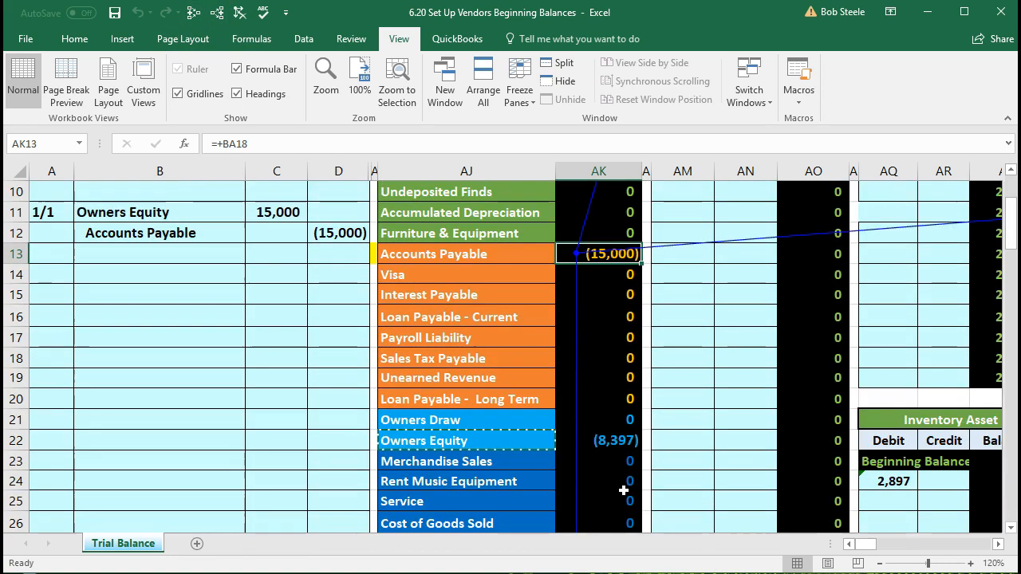
click(618, 443)
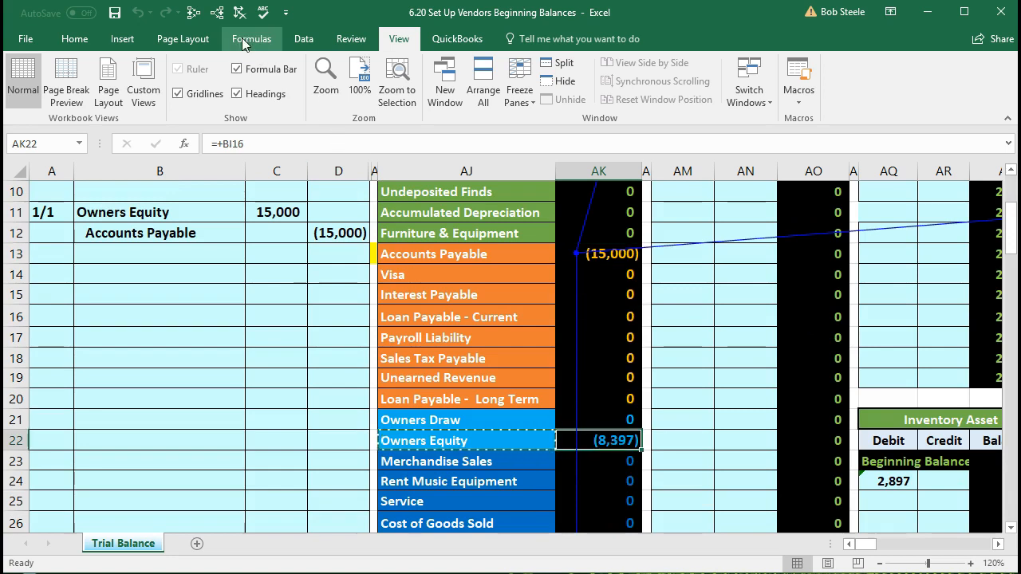
click(213, 14)
Follow the dependent arrows past the General Ledger to the Accounts Payable and Owners Equity amounts on the balance sheet.
key(Right)
key(Up)
key(Up)
key(Up)
key(Up)
key(Up)
key(Up)
key(Up)
key(Up)
key(Up)
key(Up)
key(Up)
key(Up)
key(Up)
key(Up)
key(Up)
key(Up)
key(Up)
key(Up)
key(Up)
key(Up)
key(Right)
key(Right)
key(Right)
key(Right)
key(Right)
key(Right)
key(Right)
key(Right)
key(Right)
key(Right)
key(Right)
key(Right)
key(Right)
key(Right)
key(Right)
key(Right)
key(Right)
key(Right)
key(Right)
key(Right)
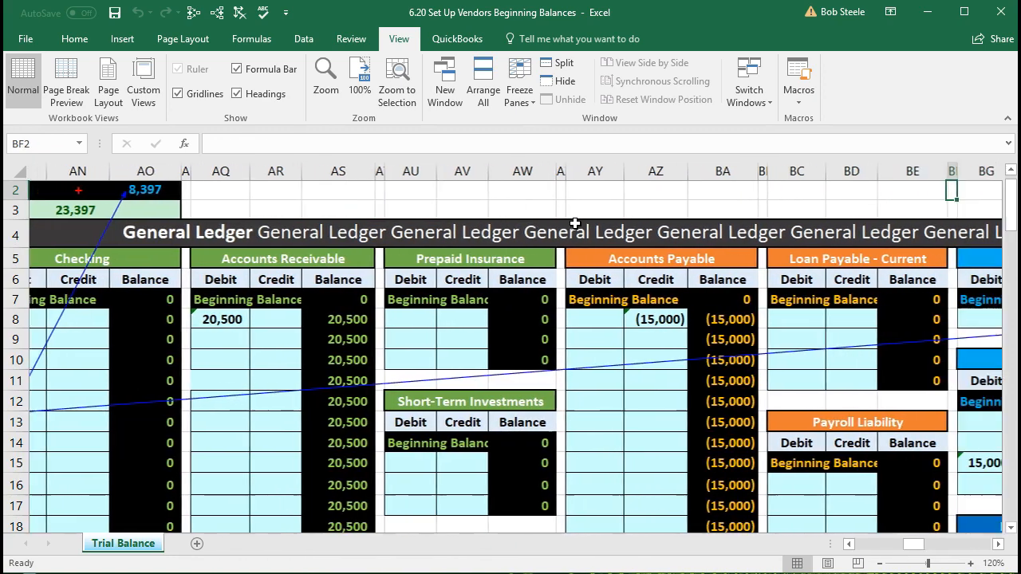
key(Right)
key(Right)
key(Right)
key(Right)
key(Right)
key(Right)
key(Right)
key(Right)
key(Right)
key(Right)
key(Right)
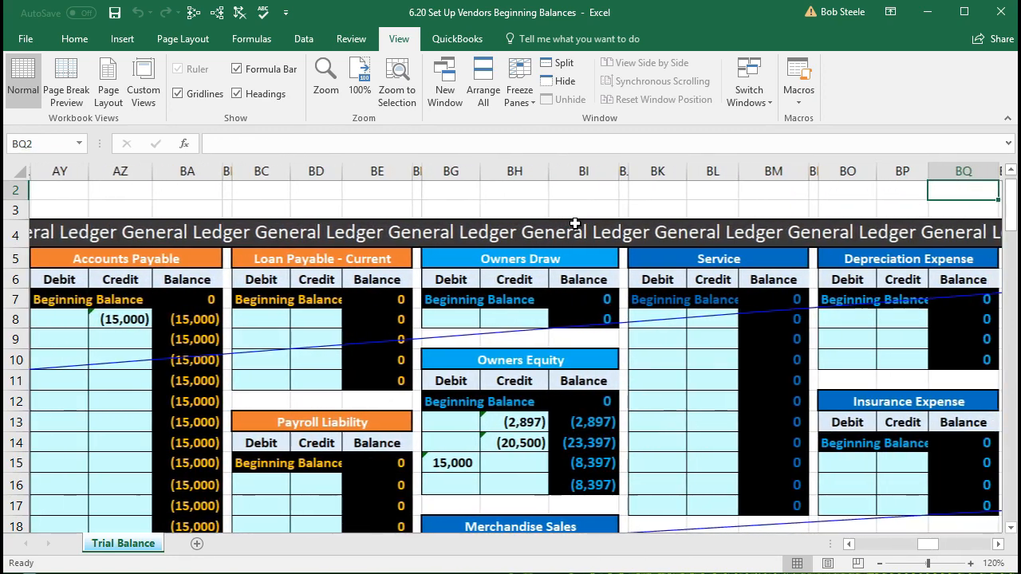
key(Right)
key(Right)
key(Right)
key(Right)
key(Right)
key(Right)
key(Right)
key(Right)
key(Right)
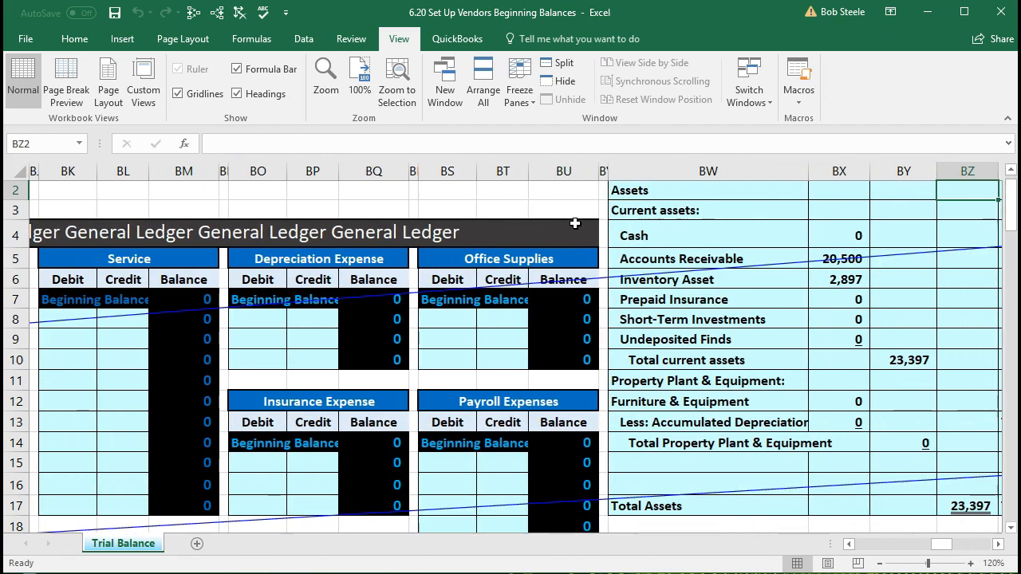
click(999, 543)
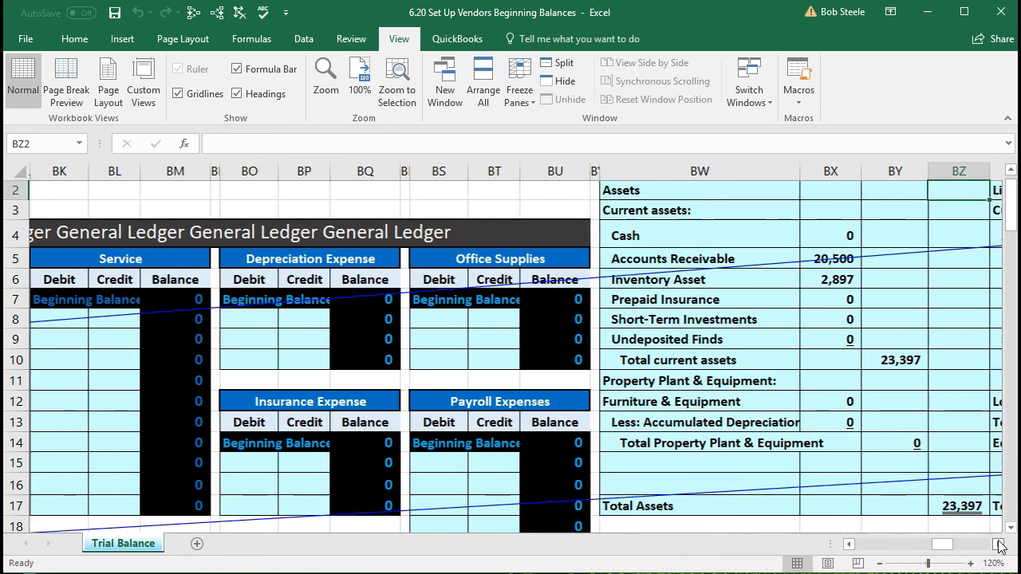
click(998, 544)
click(999, 544)
click(999, 544)
click(998, 544)
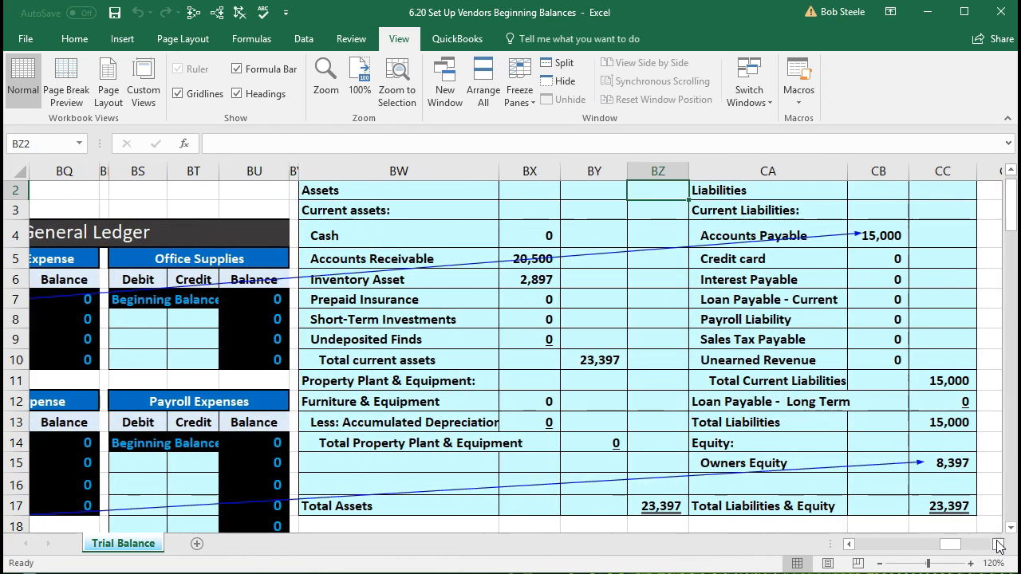
Review the balance sheet's Total Assets, Accounts Payable, Total Liabilities and Owners Equity cells.
click(998, 544)
scroll(825, 422, up, 1)
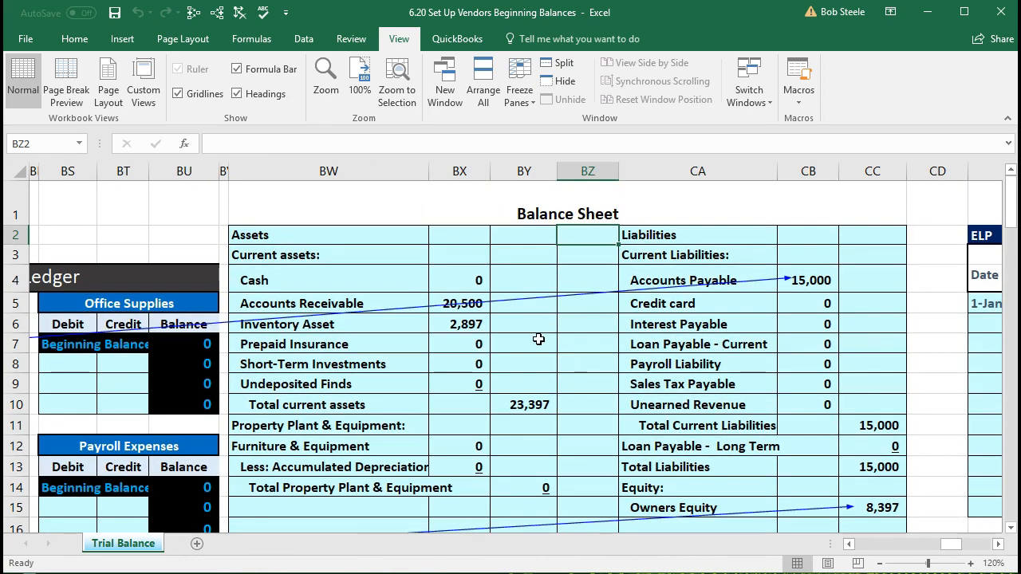
scroll(538, 339, down, 2)
click(581, 402)
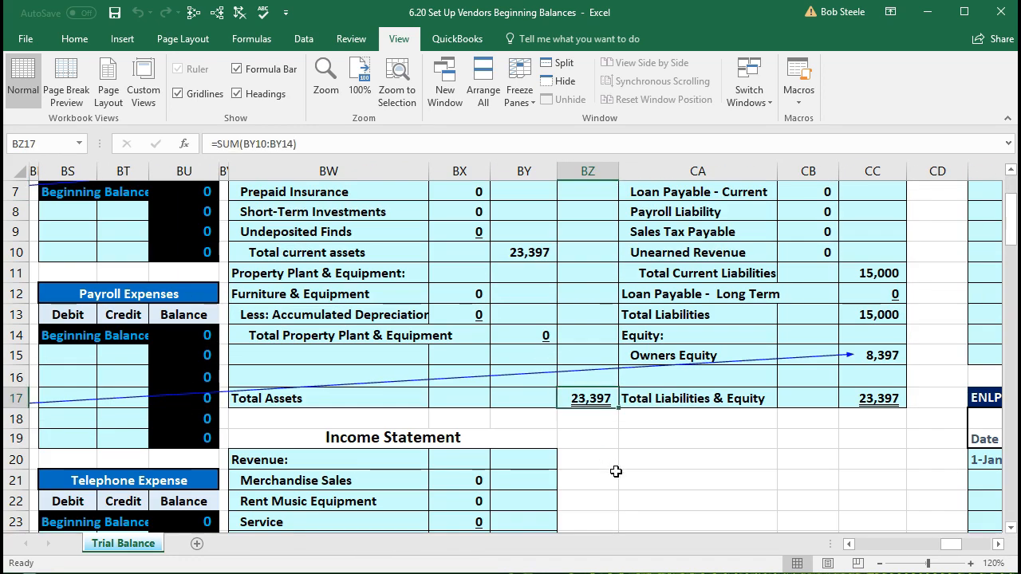
scroll(640, 487, up, 2)
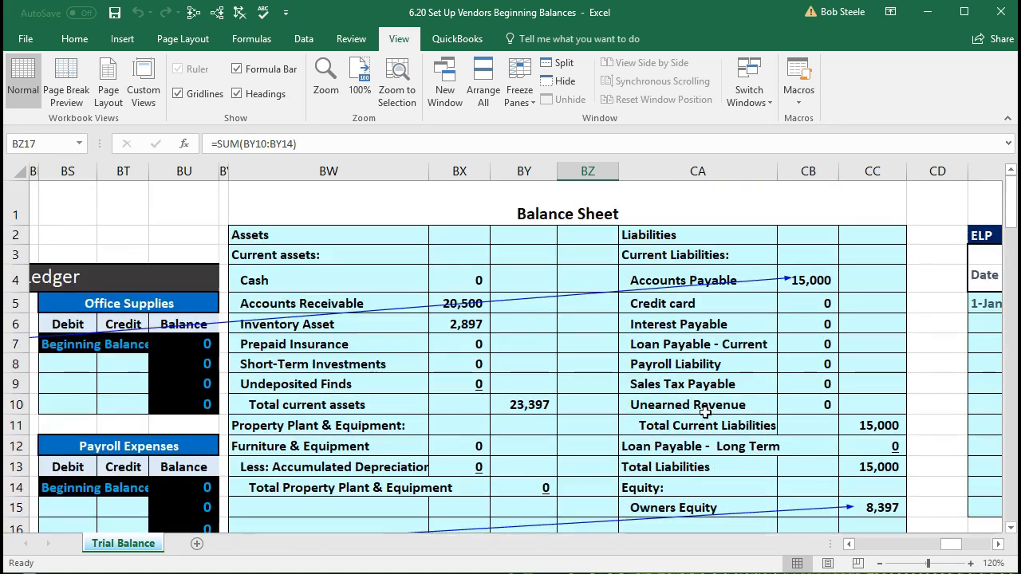
click(808, 279)
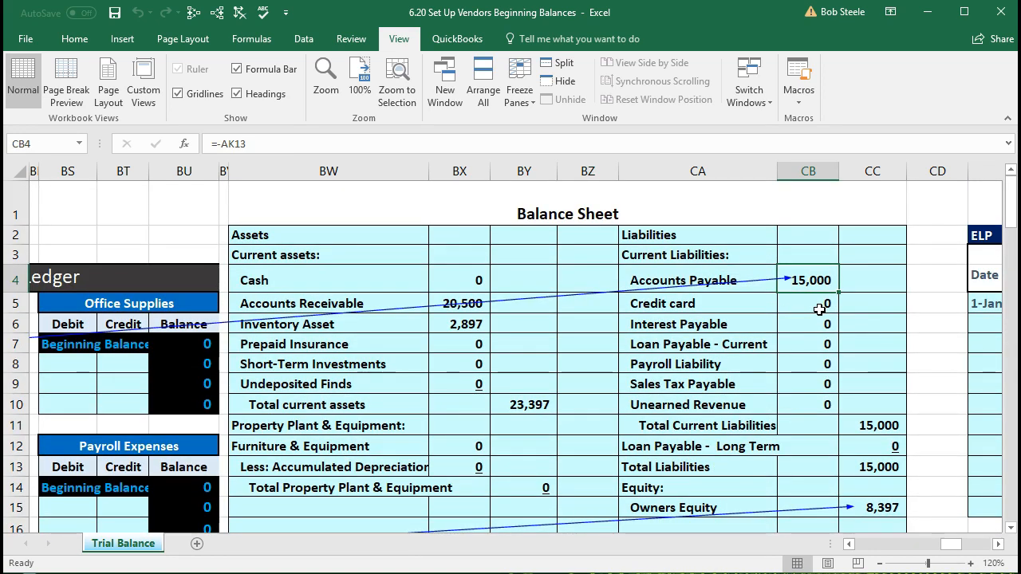
scroll(819, 310, down, 1)
click(884, 383)
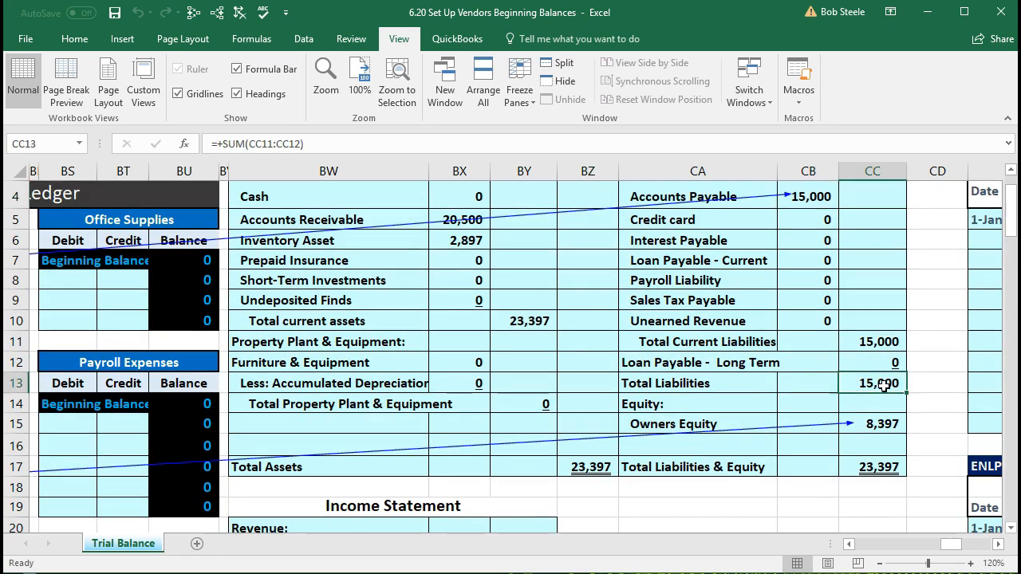
click(878, 423)
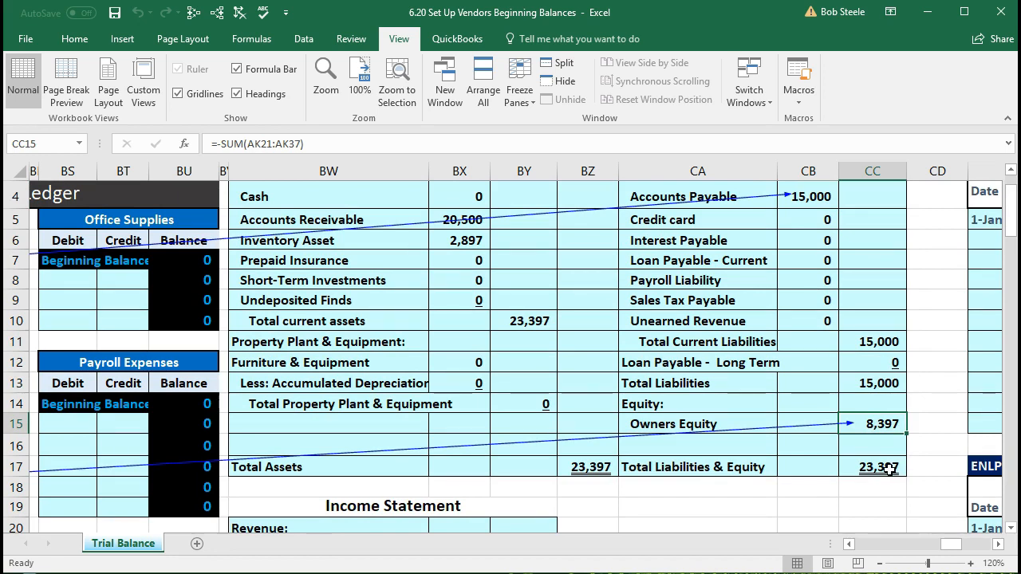
Inspect the formulas behind Total Assets in BZ17 and Total Liabilities & Equity in CC17 to compare both sides.
click(890, 469)
click(594, 466)
double_click(595, 467)
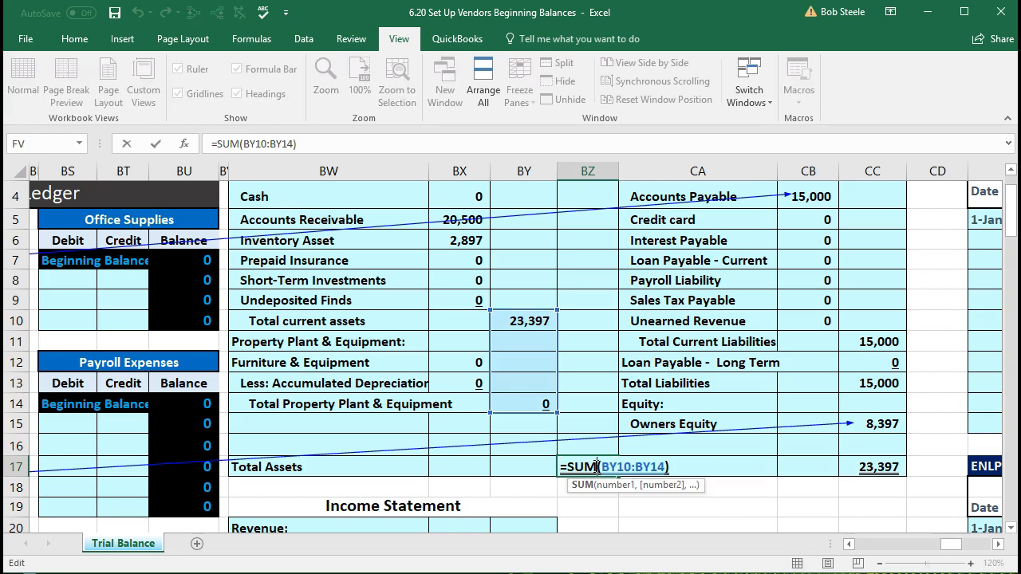
key(Return)
click(892, 468)
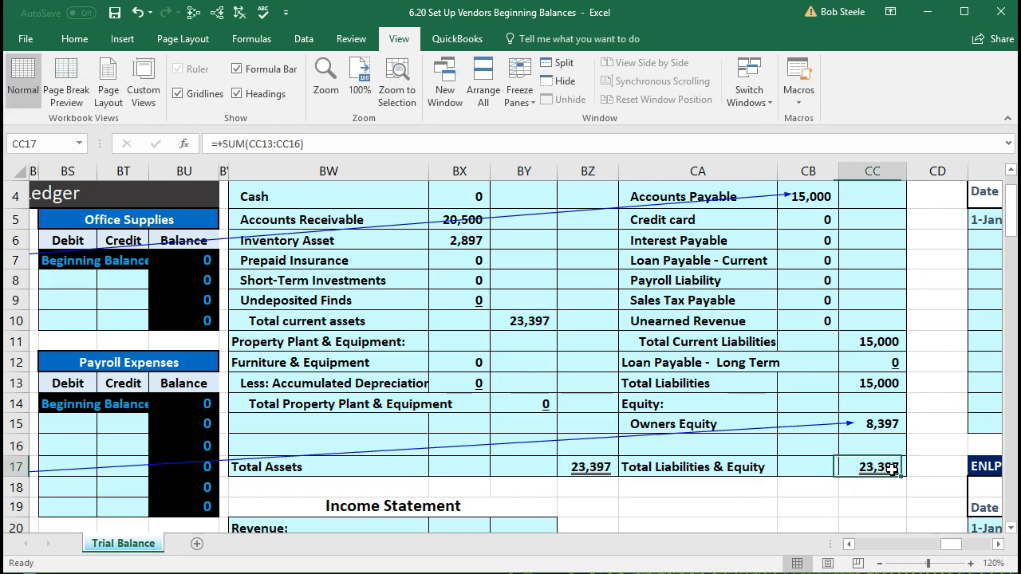
double_click(892, 469)
key(Return)
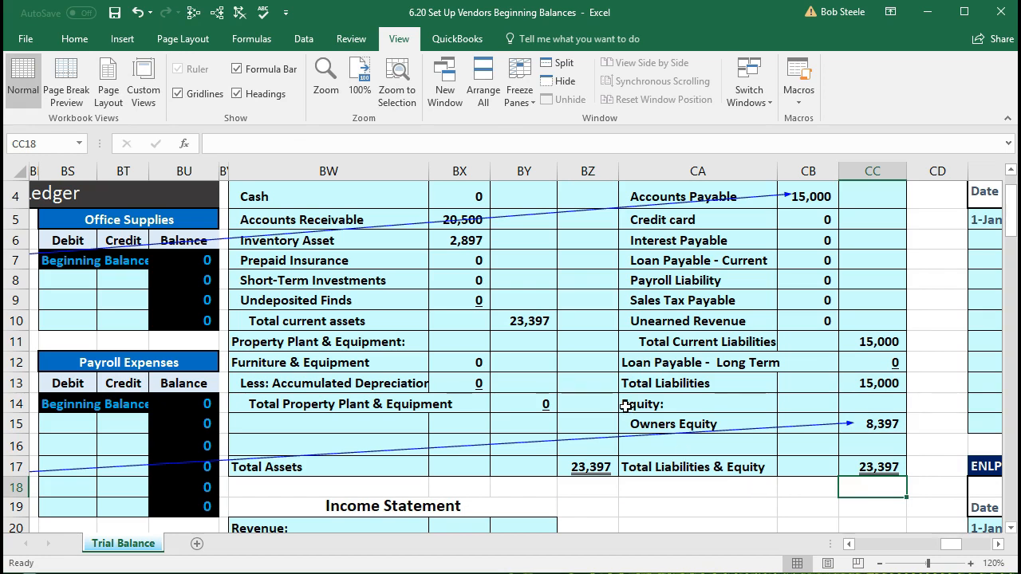
Check the Income Statement and the beginning and ending balances on the Statement of Owner's Equity.
scroll(625, 406, down, 6)
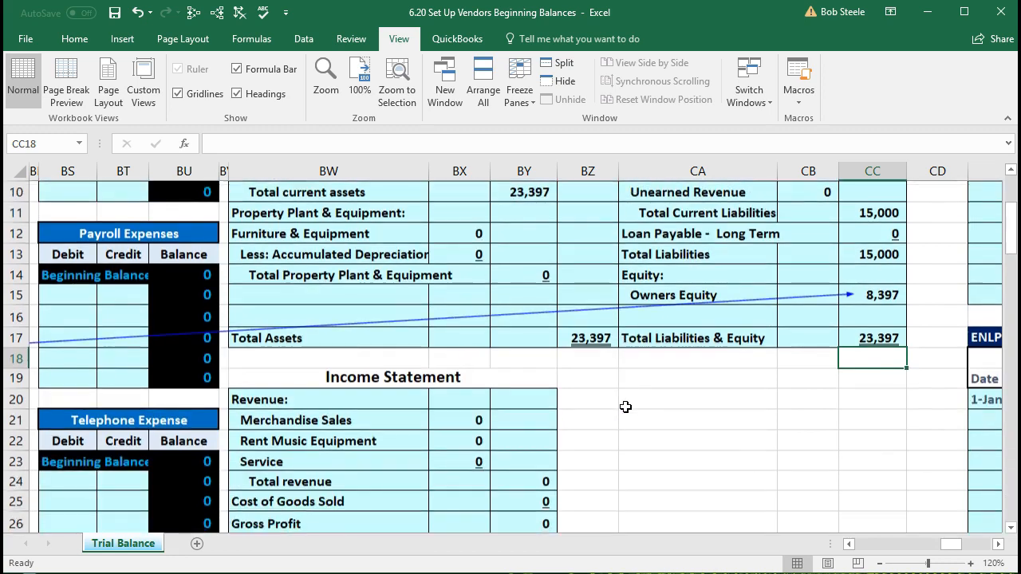
scroll(625, 406, down, 1)
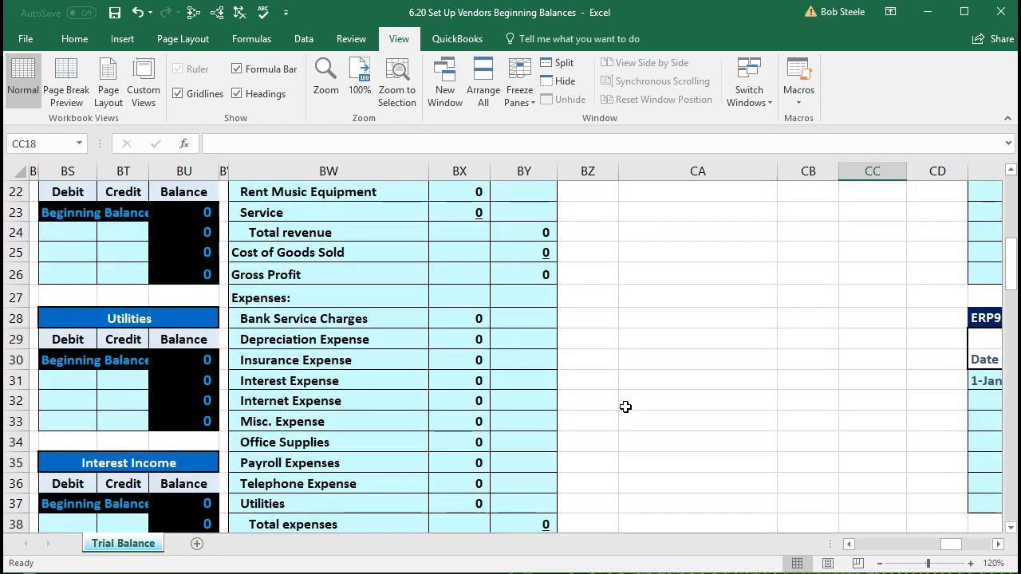
scroll(625, 407, down, 4)
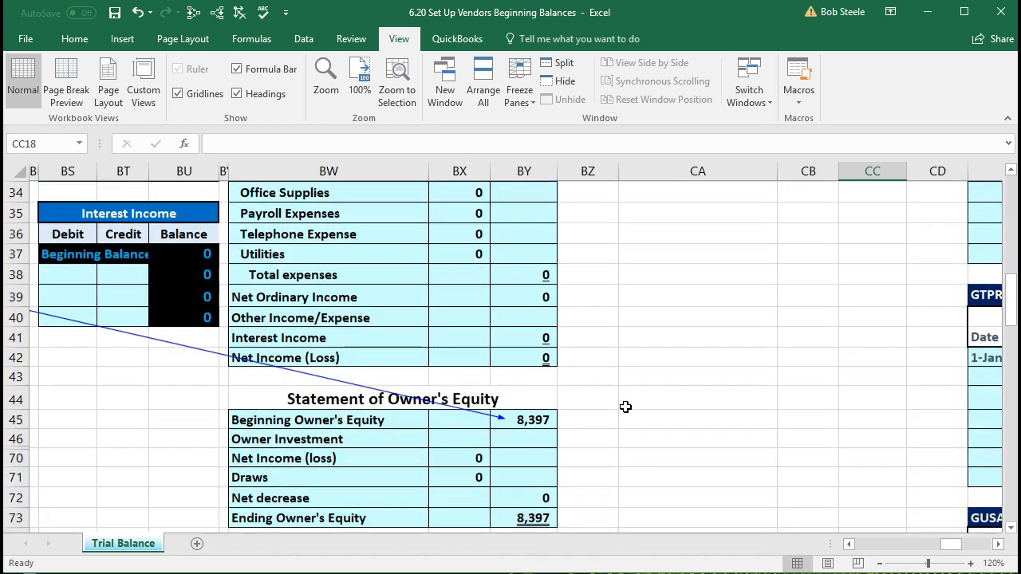
scroll(626, 406, down, 1)
click(549, 357)
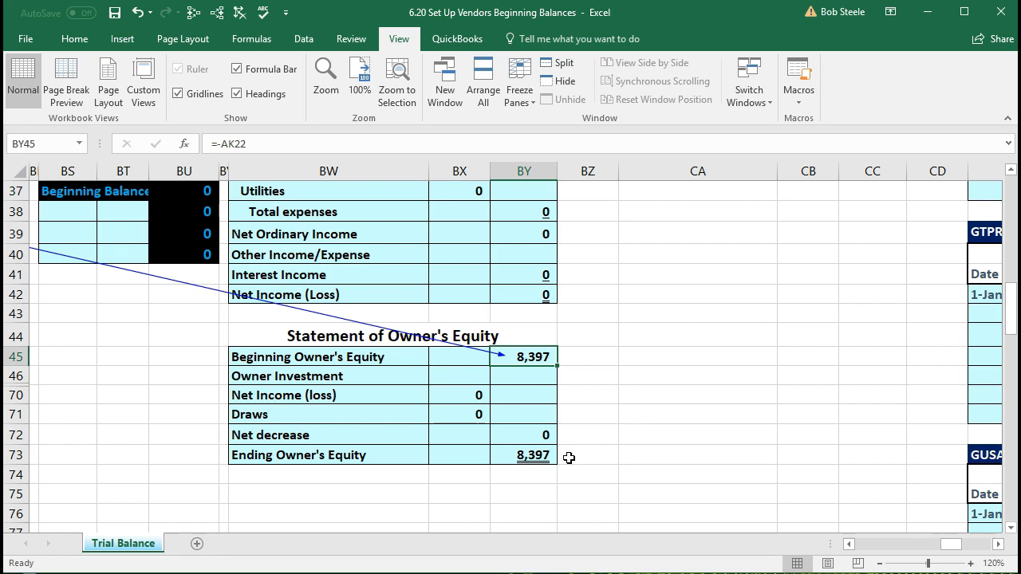
click(550, 455)
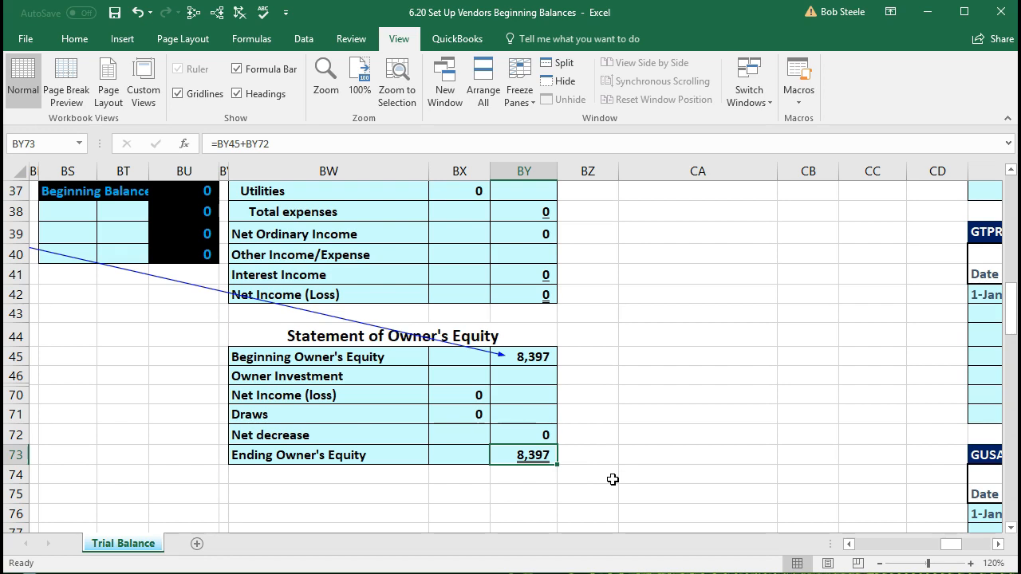
scroll(612, 479, up, 6)
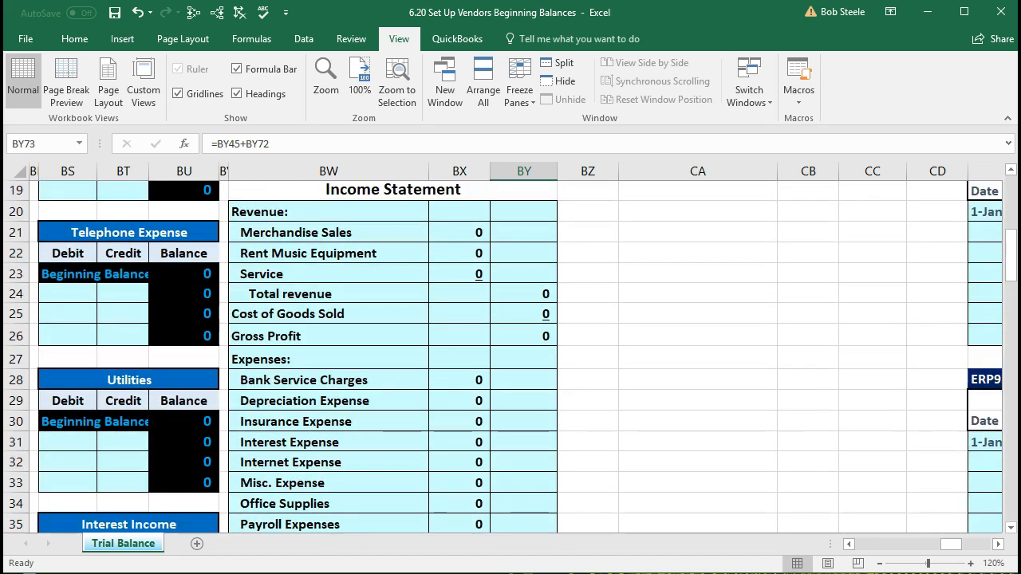